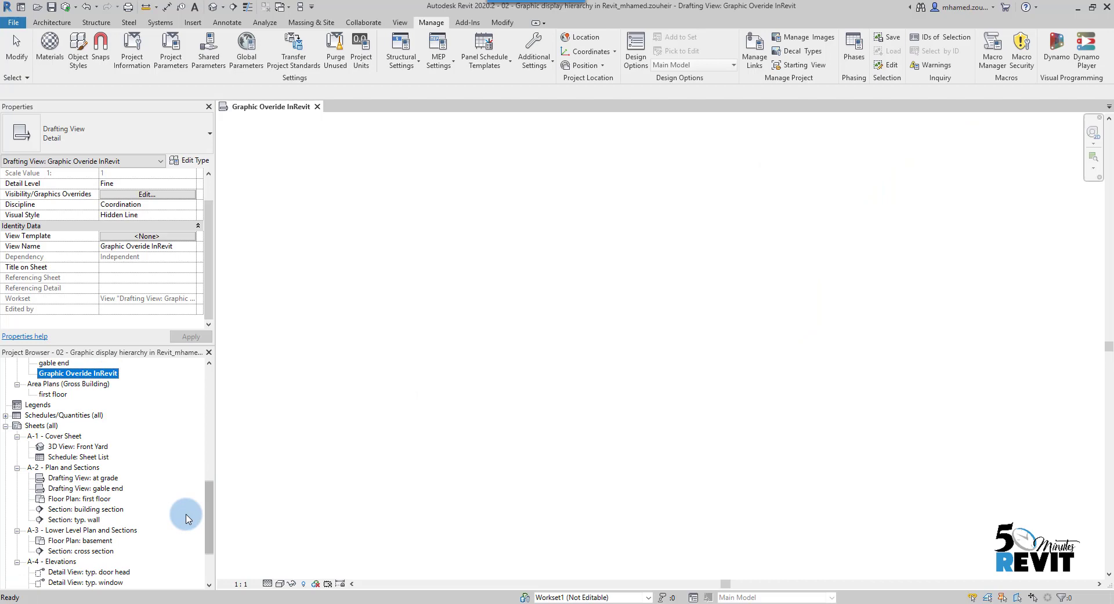
Open the A-2 - Plan and Sections sheet and bring its first floor plan into view
double_click(72, 468)
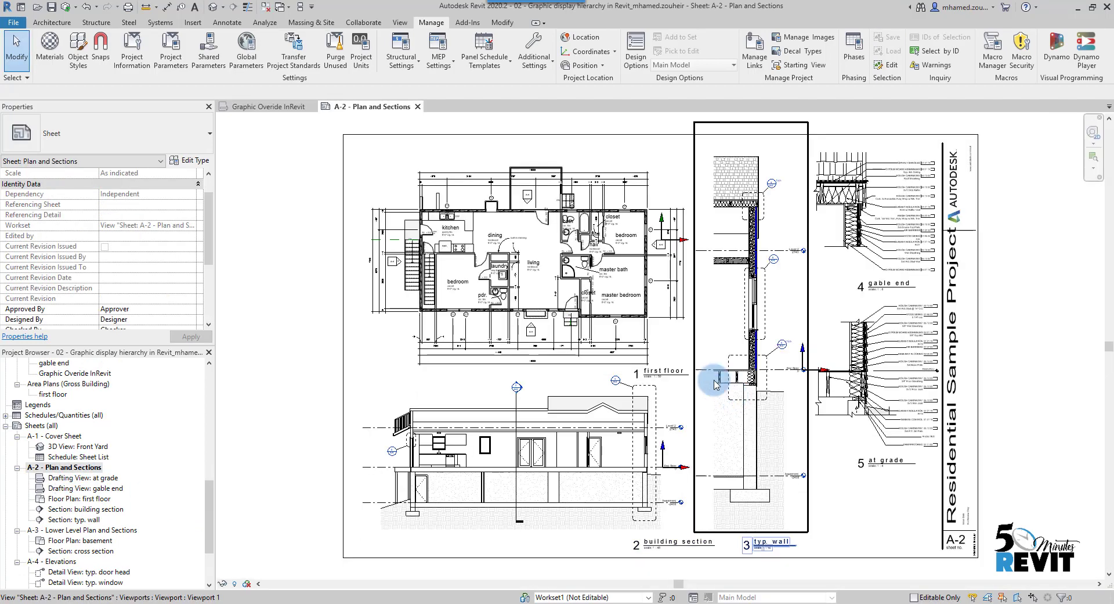
scroll(715, 383, up, 4)
middle_drag(859, 401, 722, 502)
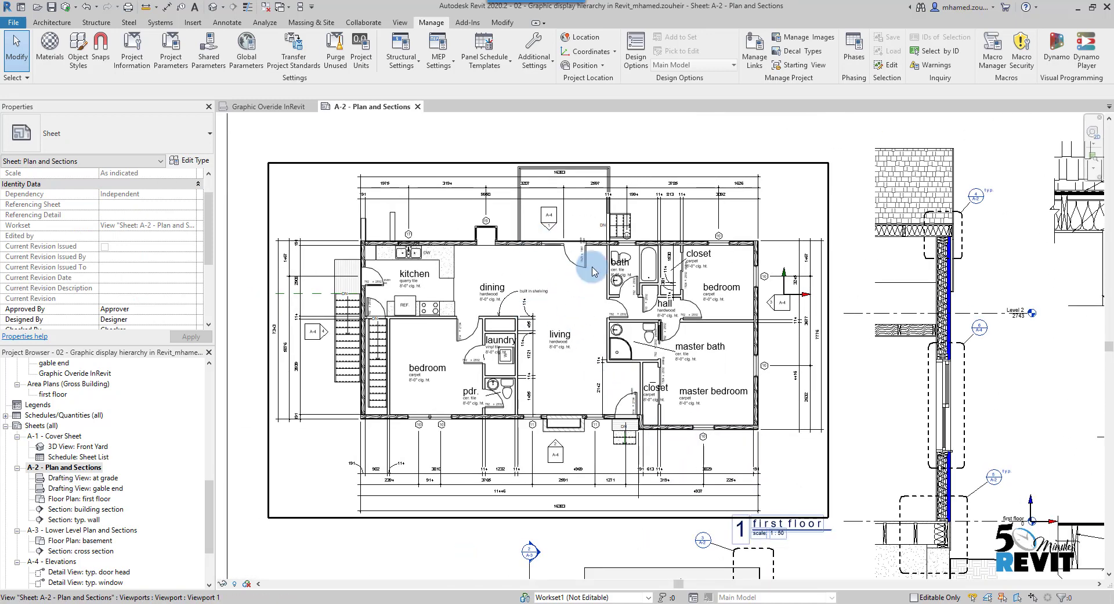
Activate the first floor plan viewport for editing and zoom in on it
double_click(543, 262)
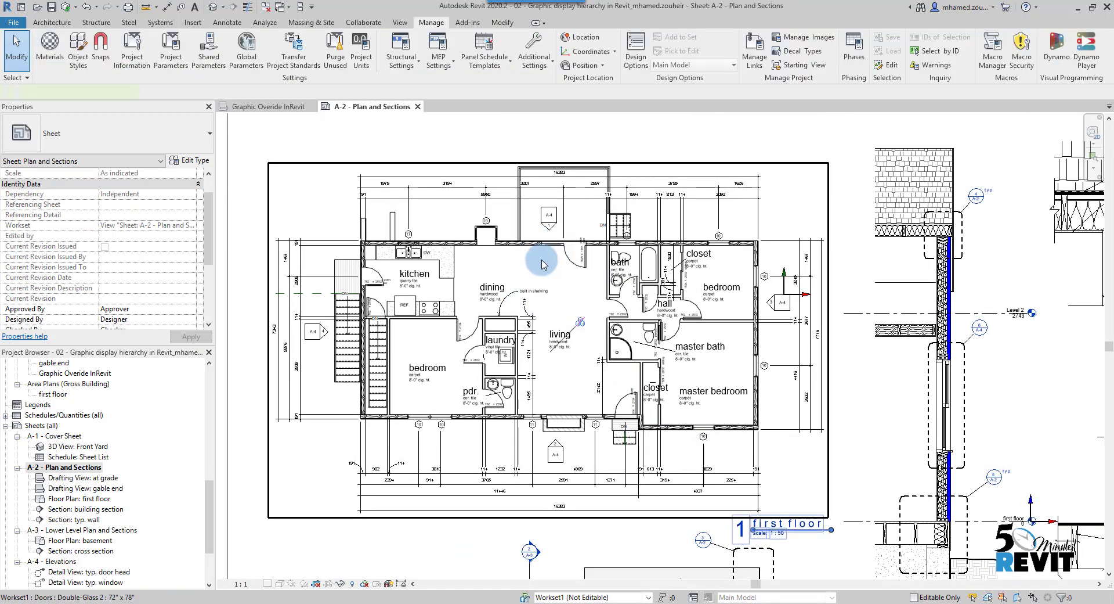
middle_drag(459, 474, 462, 471)
scroll(452, 429, up, 4)
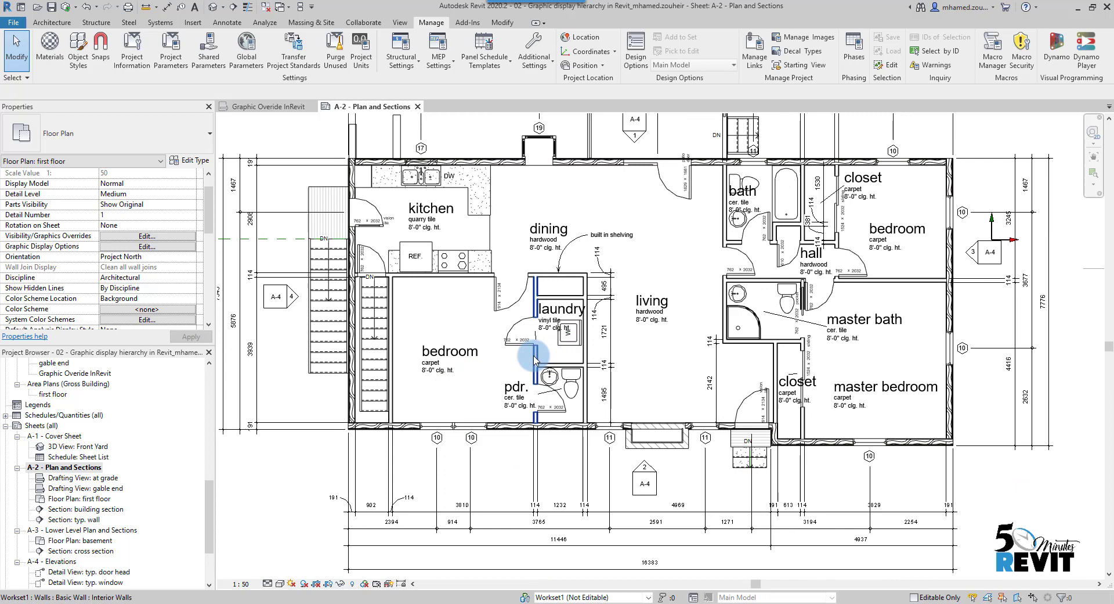
click(534, 353)
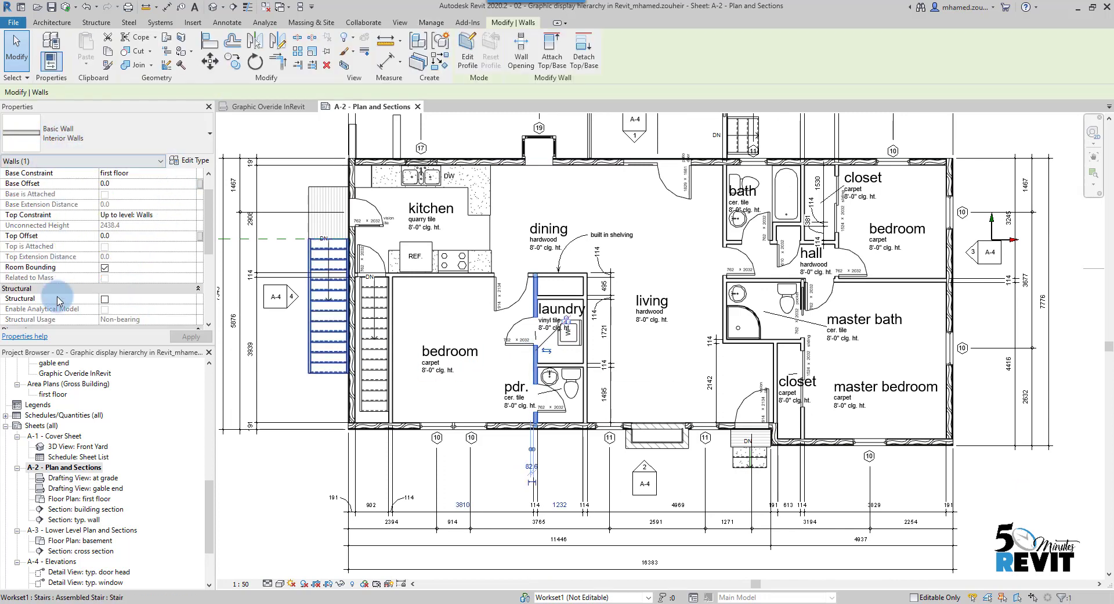
drag(212, 221, 212, 287)
click(22, 280)
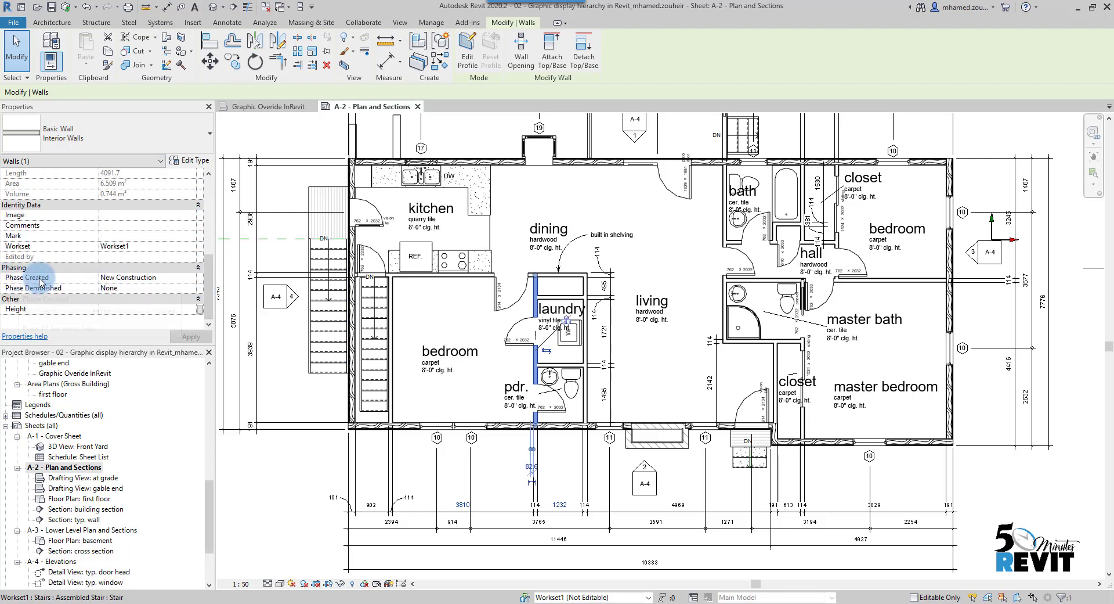
click(25, 281)
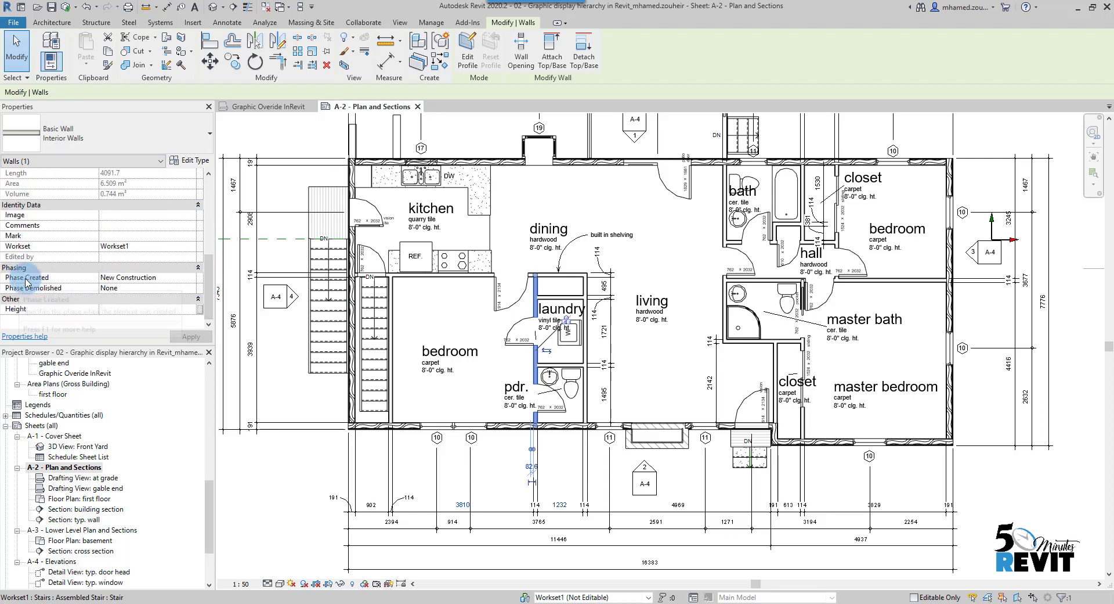
click(143, 280)
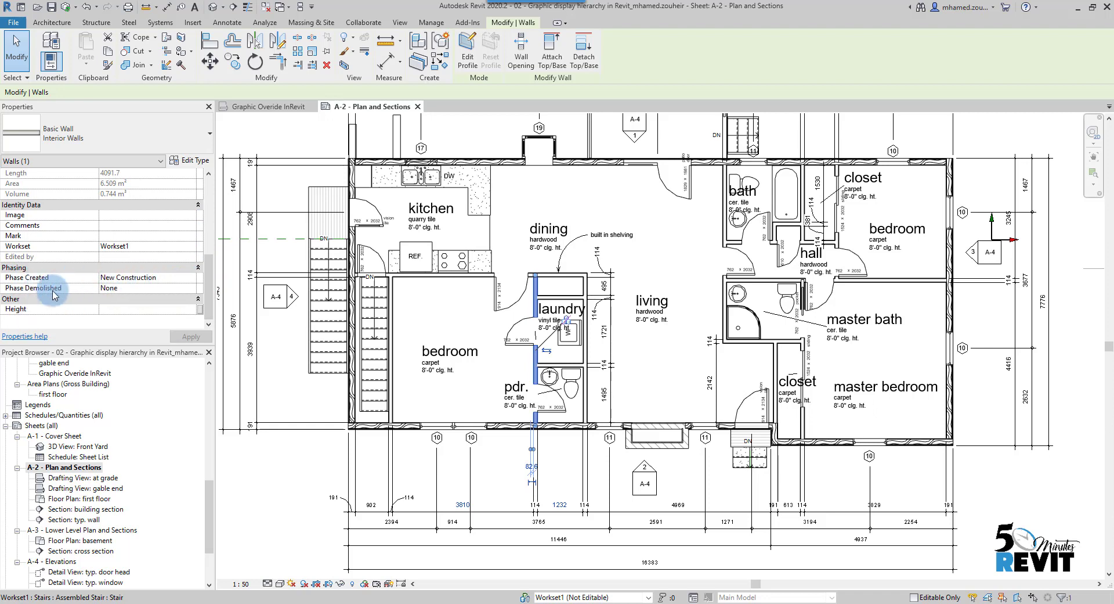
click(110, 289)
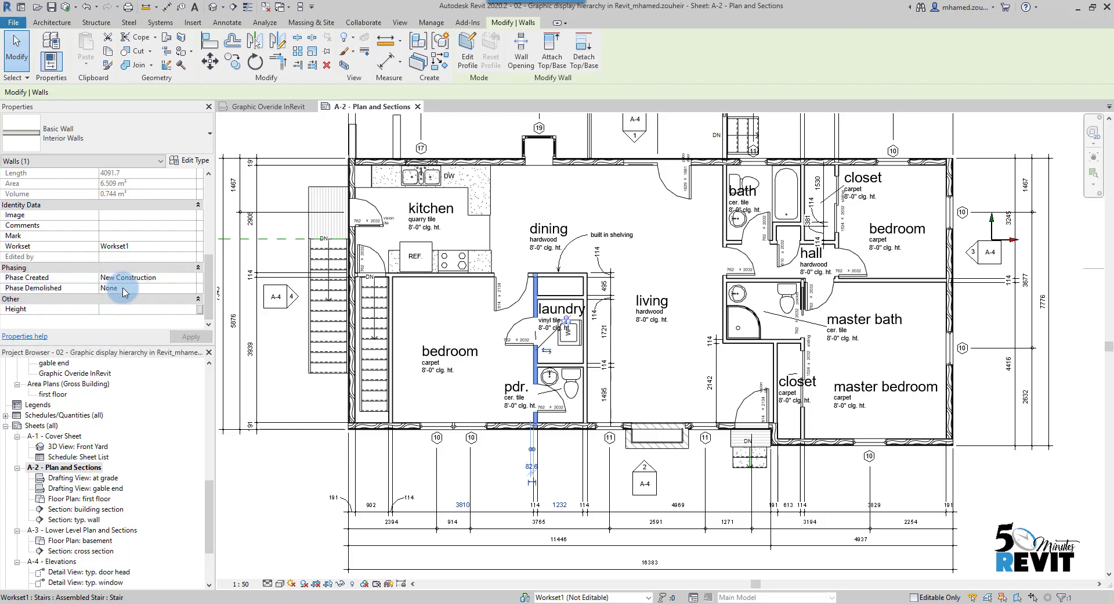
click(425, 443)
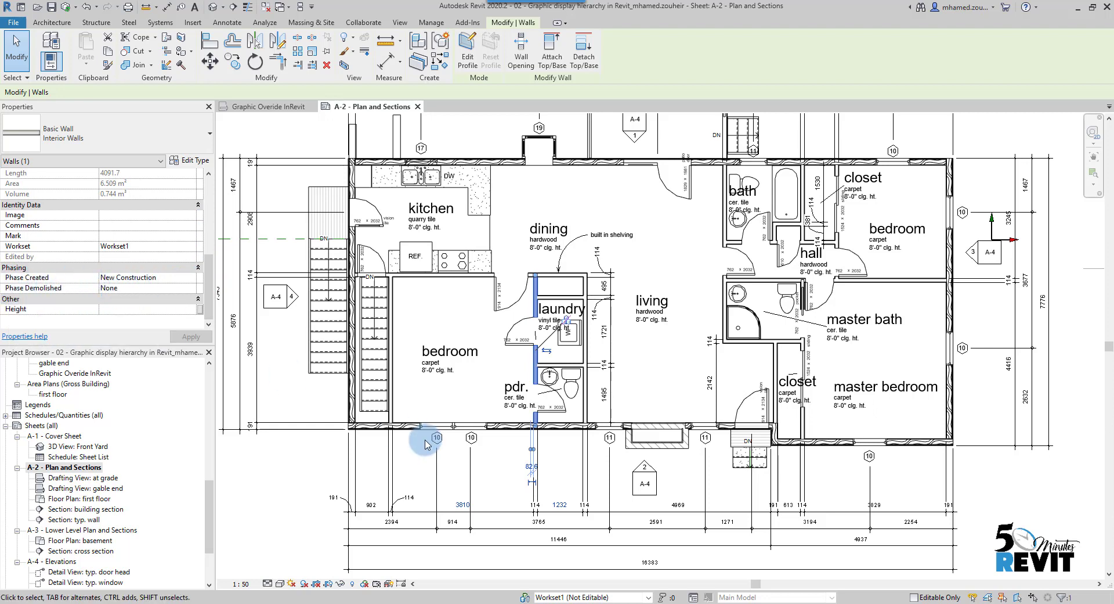
click(495, 313)
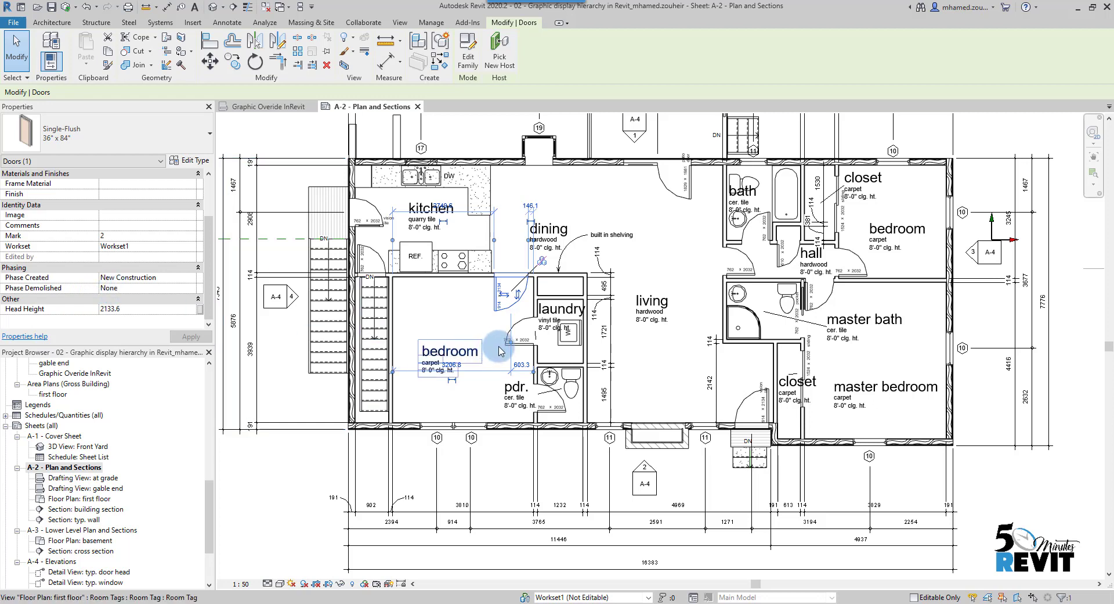
key(Escape)
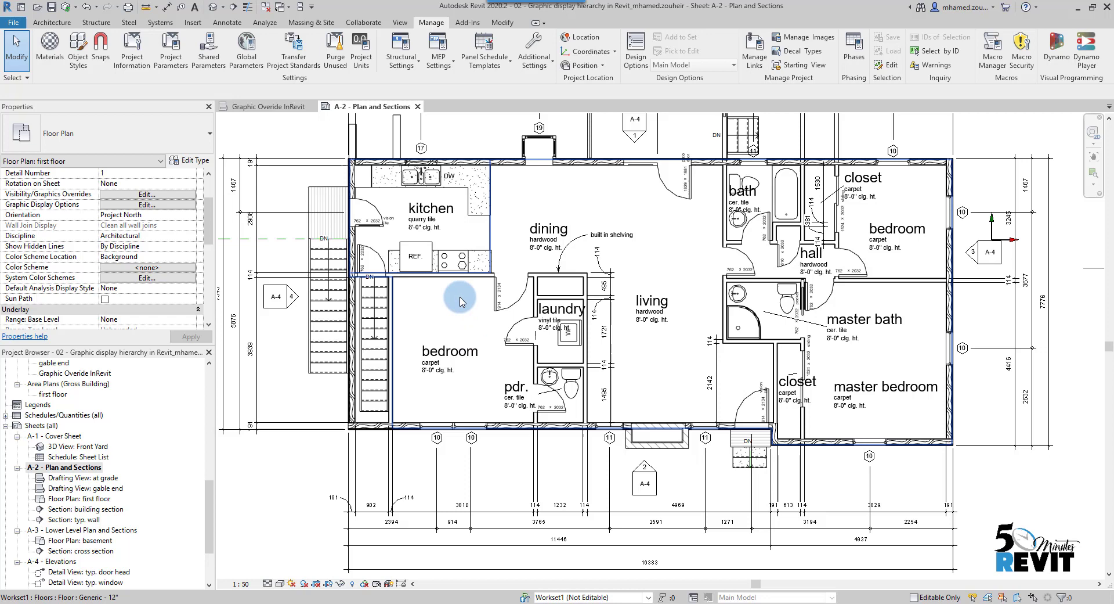
Set the kitchen-bedroom wall's Phase Created to Existing and apply the change
scroll(455, 299, up, 4)
middle_drag(455, 303, 491, 335)
scroll(498, 298, down, 3)
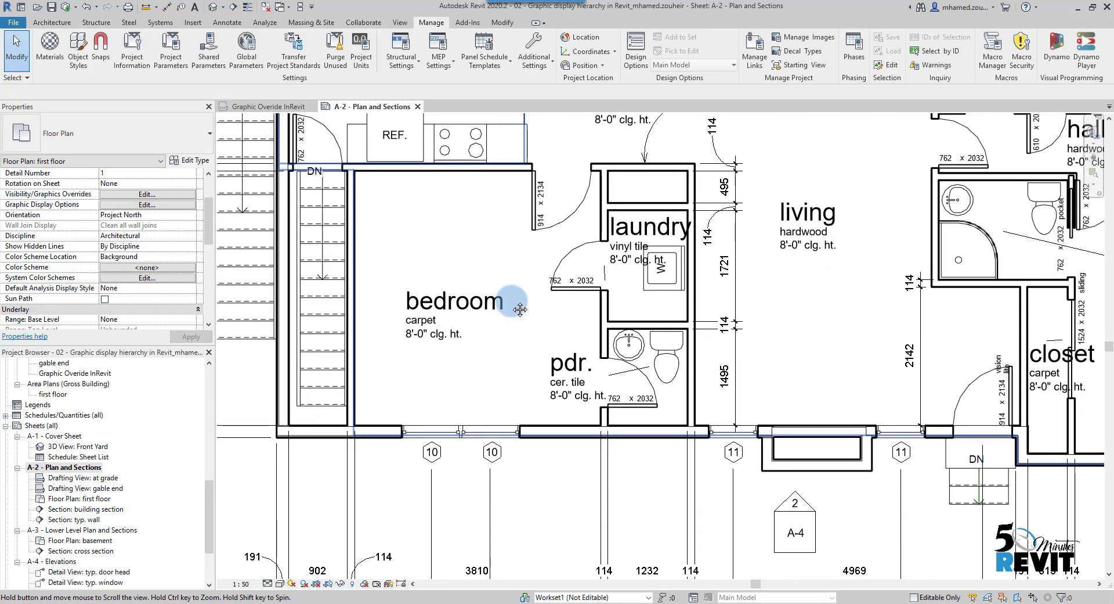
click(496, 239)
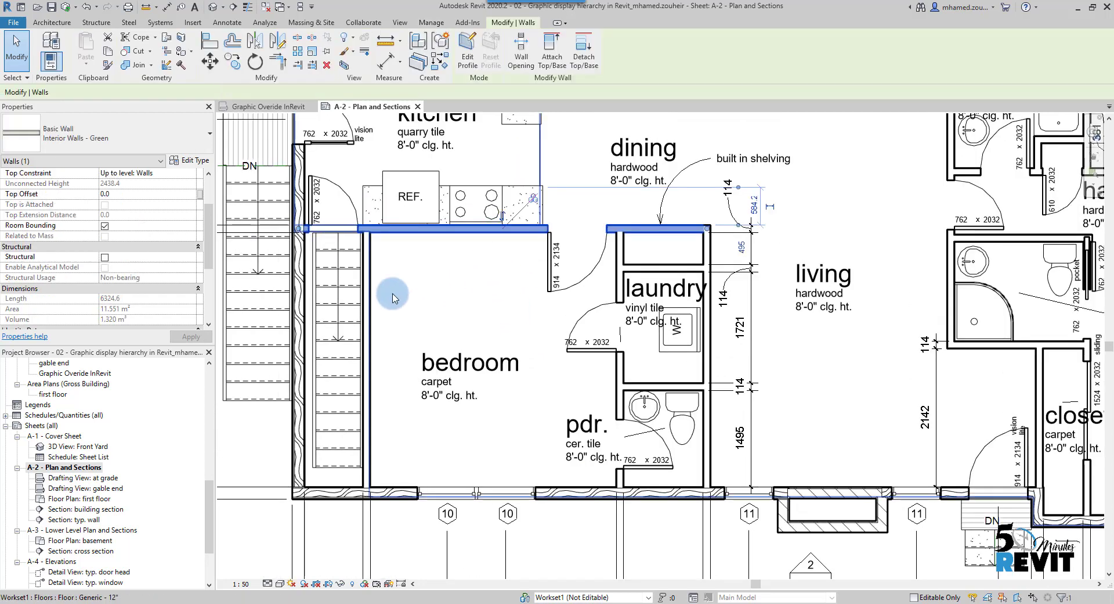
drag(209, 237, 210, 292)
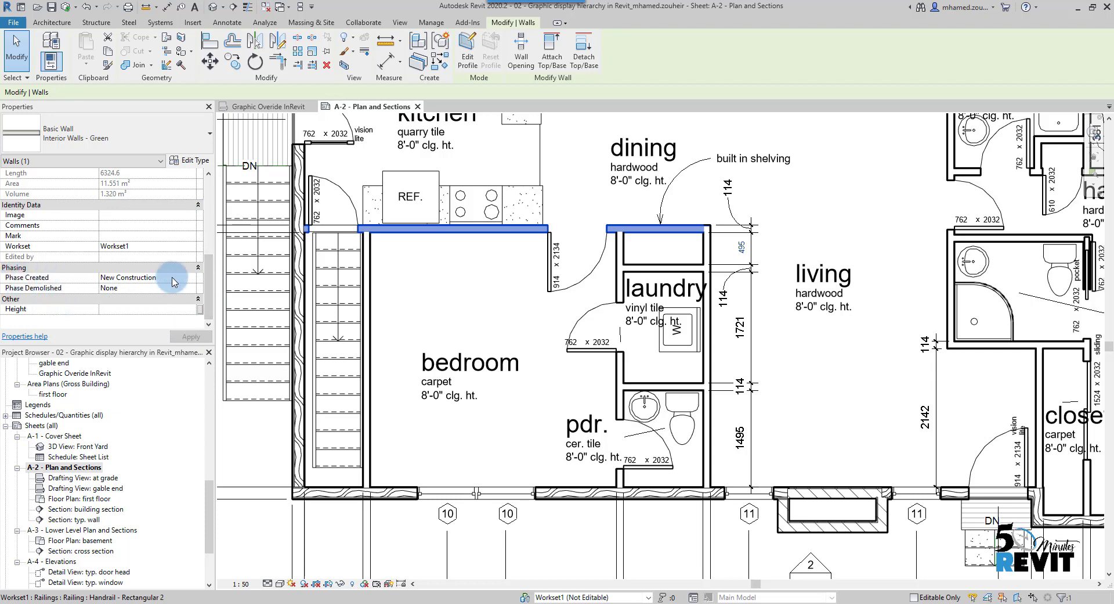
click(173, 278)
click(190, 278)
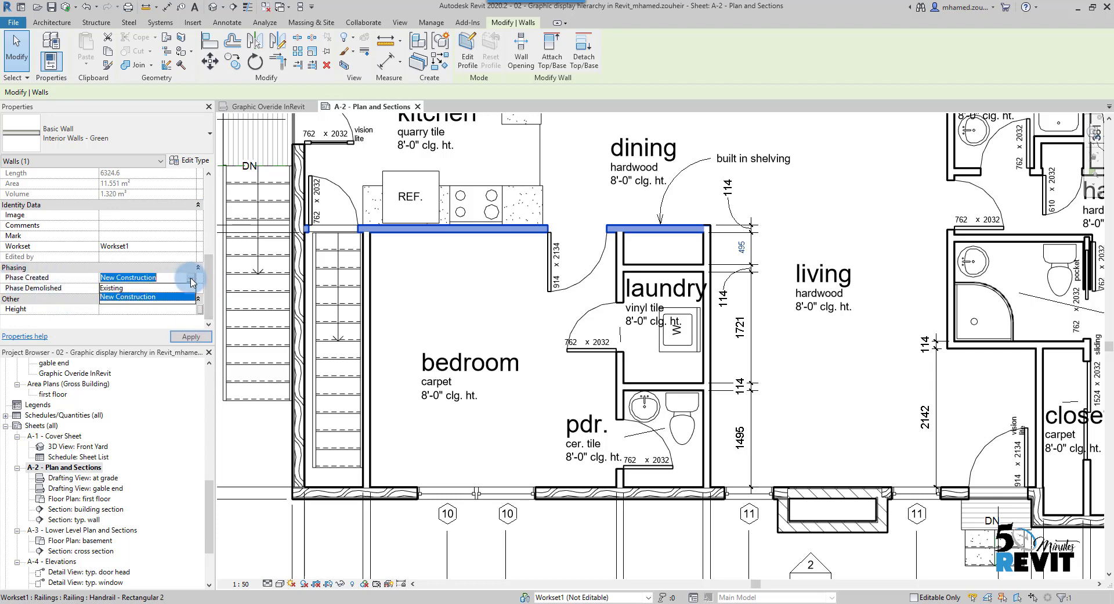
click(124, 288)
click(191, 336)
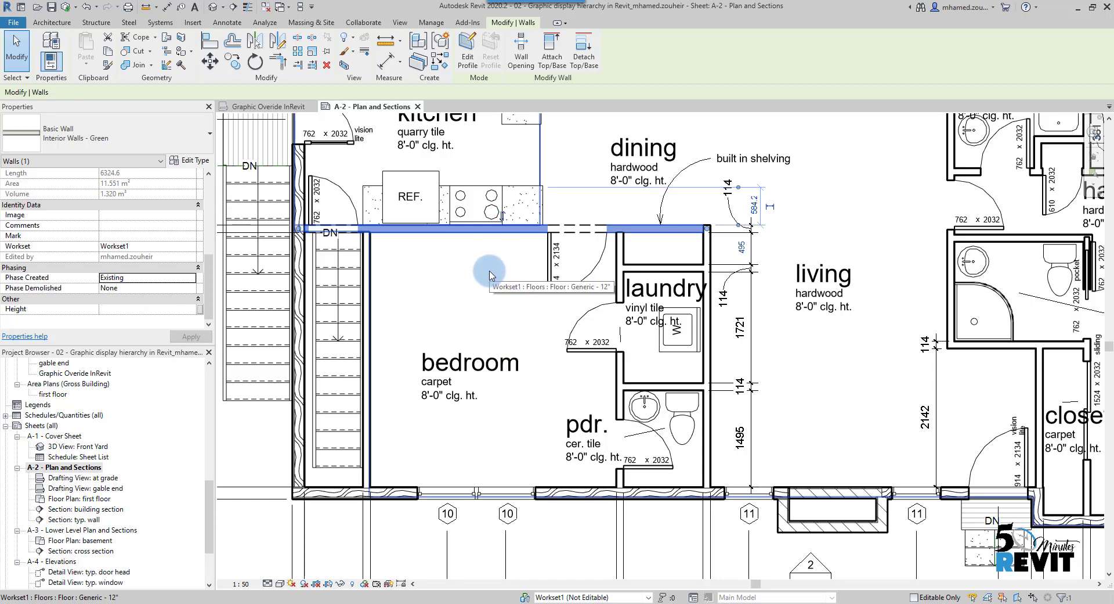
key(Escape)
scroll(491, 253, up, 3)
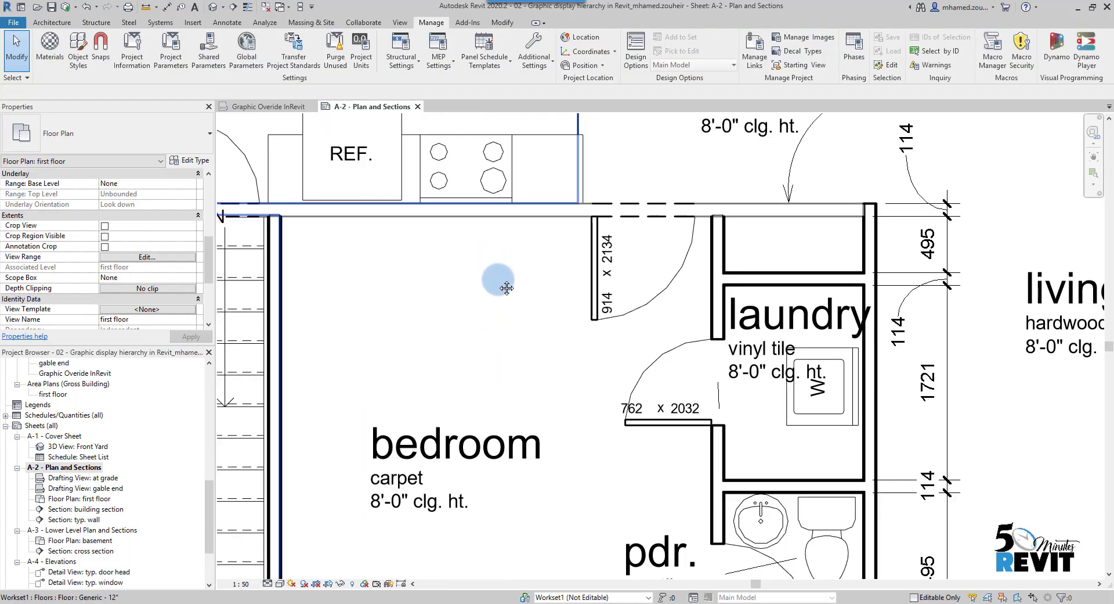
middle_drag(507, 288, 510, 306)
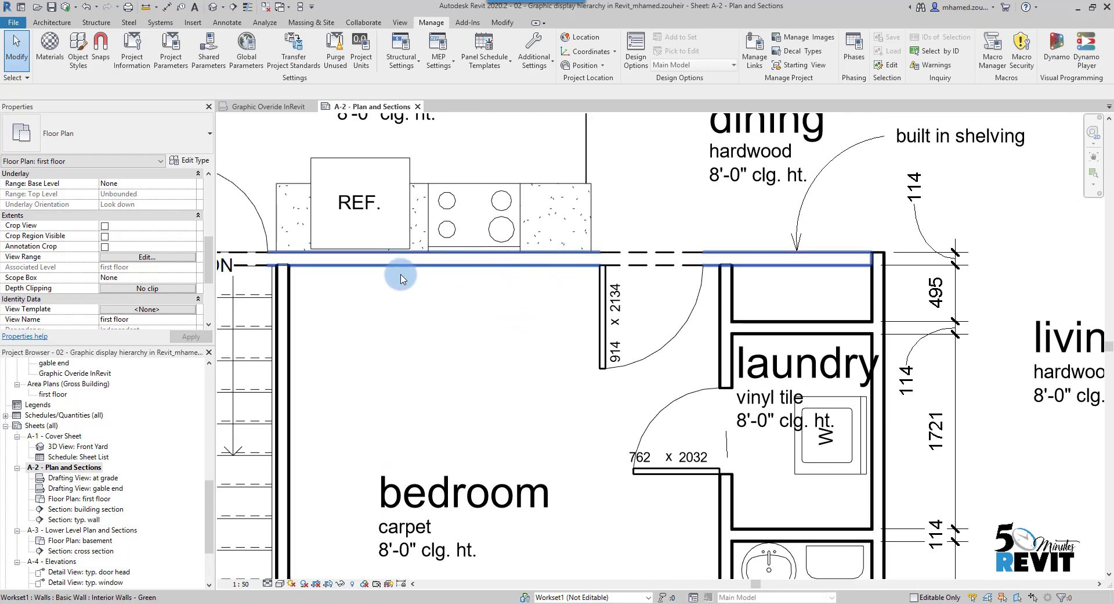
scroll(474, 345, down, 3)
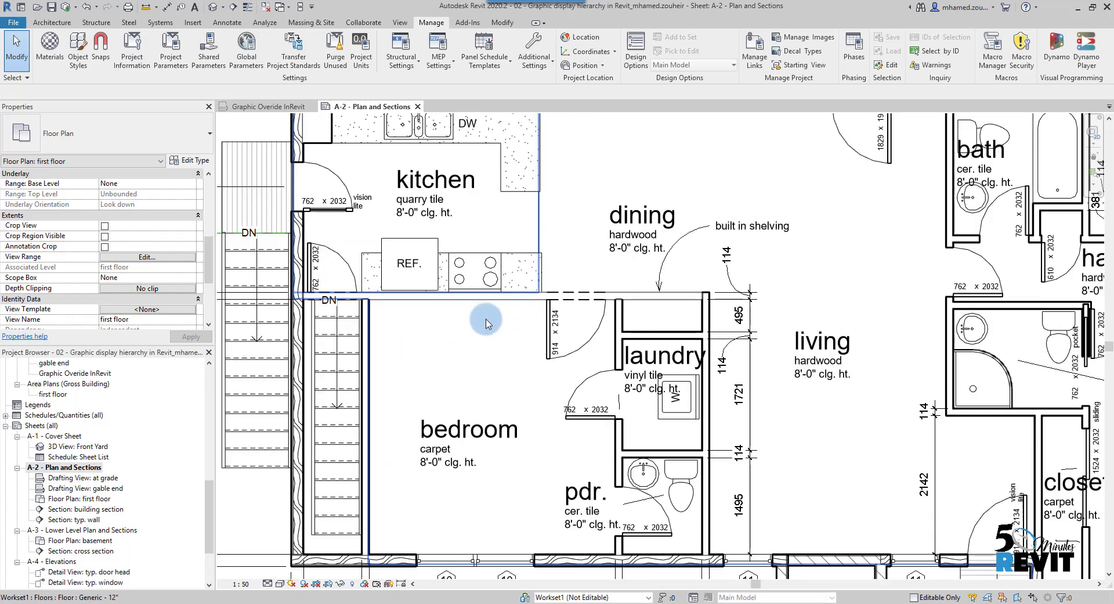
scroll(485, 316, up, 2)
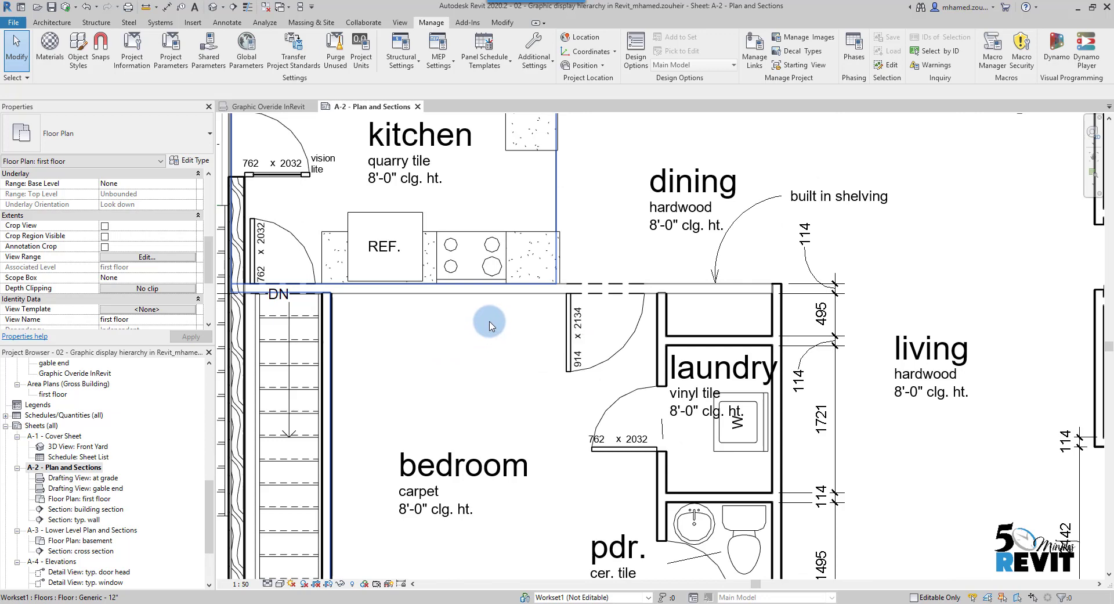
scroll(492, 325, up, 2)
mouse_move(487, 343)
middle_down()
mouse_move(589, 377)
mouse_move(550, 377)
mouse_move(540, 392)
middle_up()
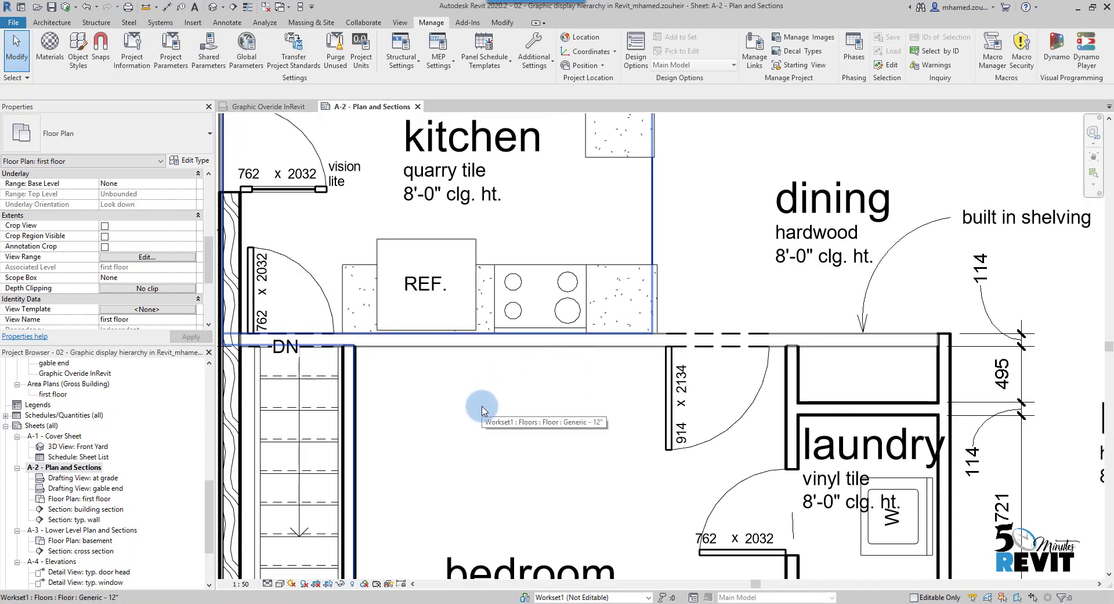
click(430, 24)
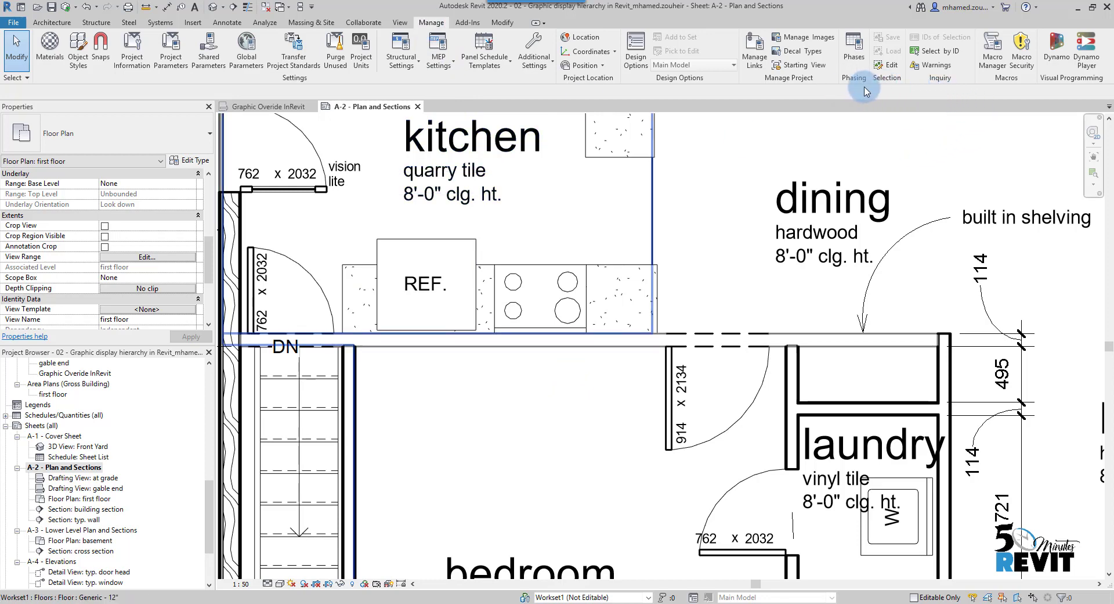
Open the Phasing settings and review the Phase Filters and Graphic Overrides tabs
click(853, 46)
drag(609, 169, 531, 39)
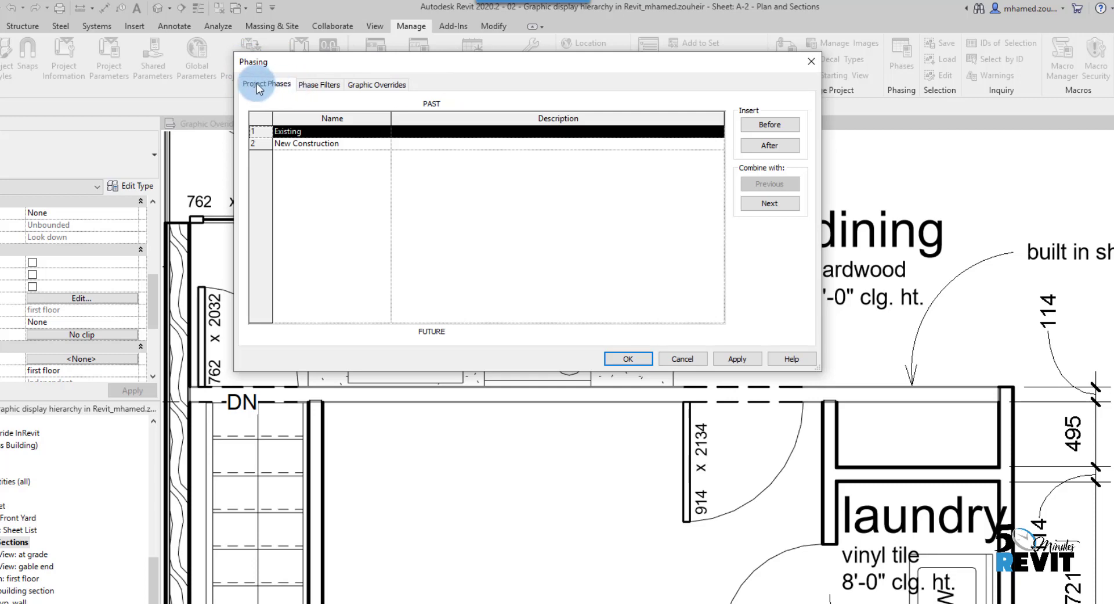
click(332, 88)
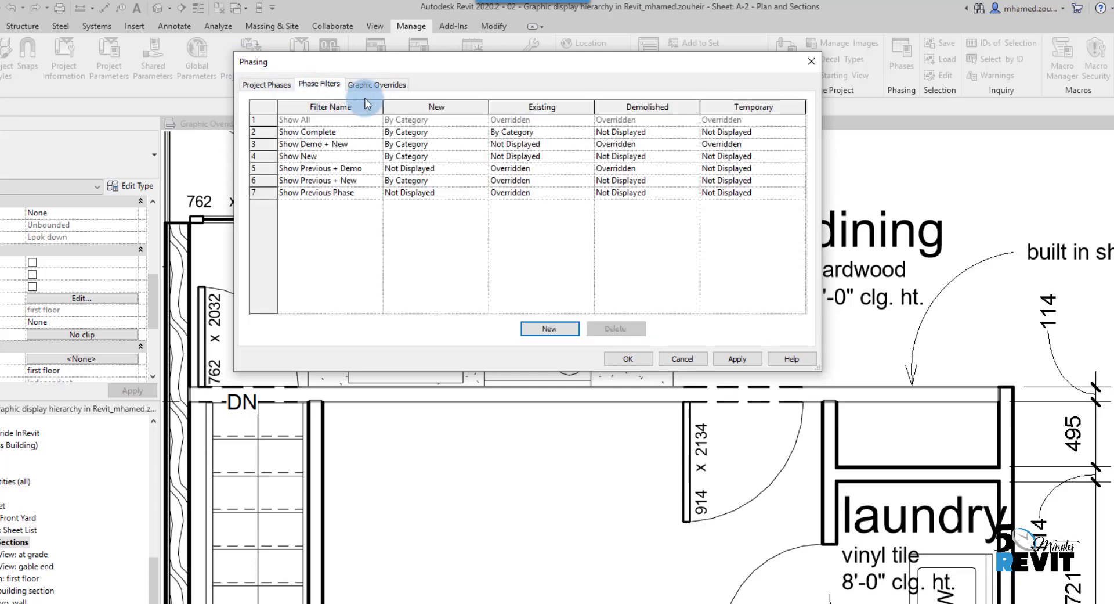
click(378, 88)
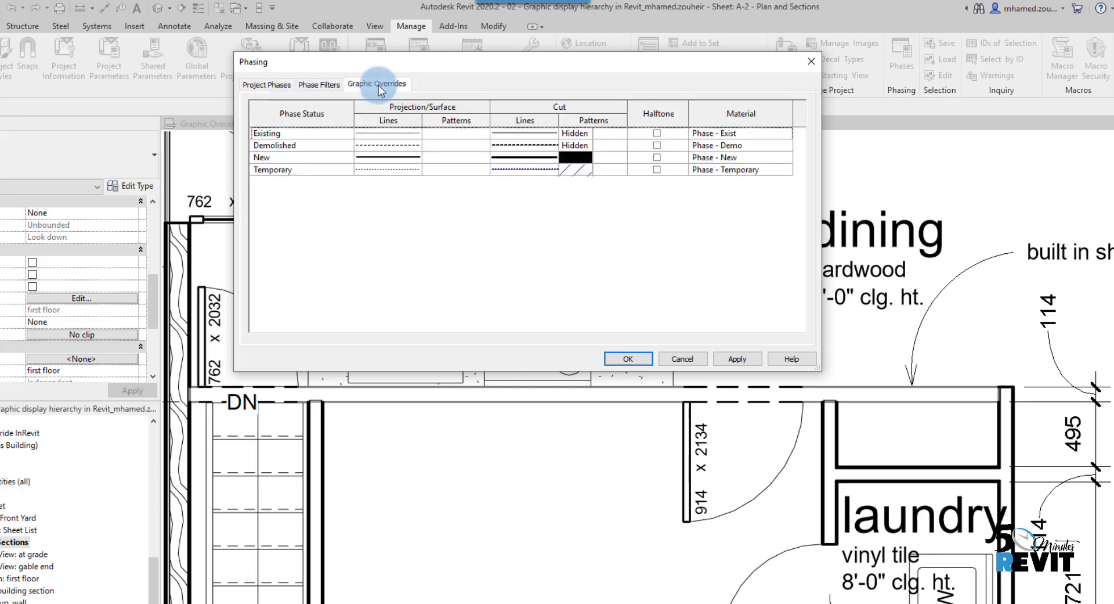
Set the Existing phase cut line colour to Blue and close Phasing
click(524, 133)
click(524, 133)
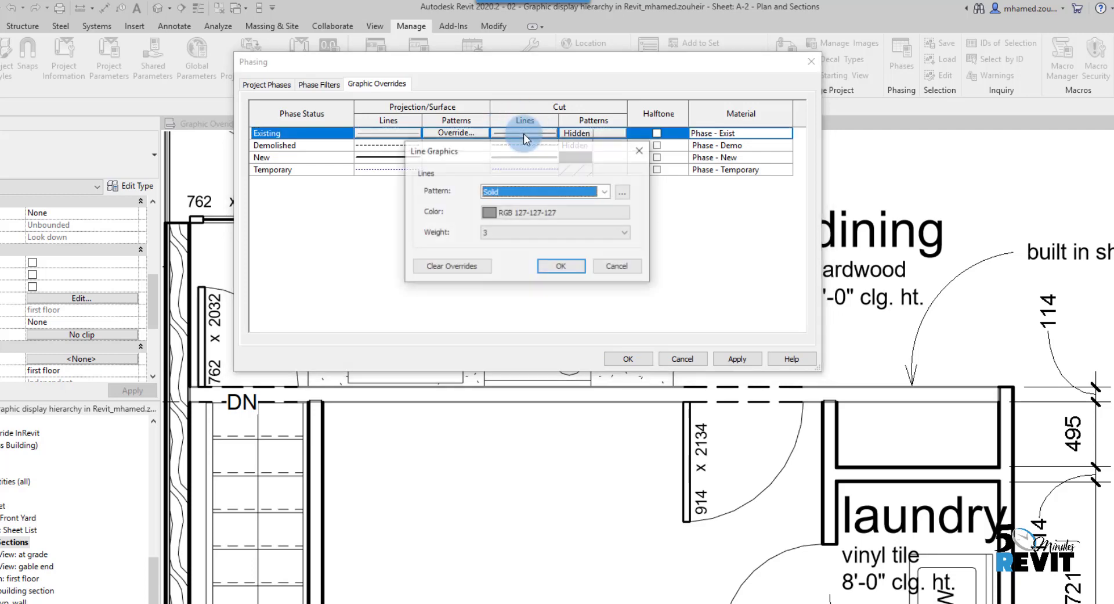
click(503, 213)
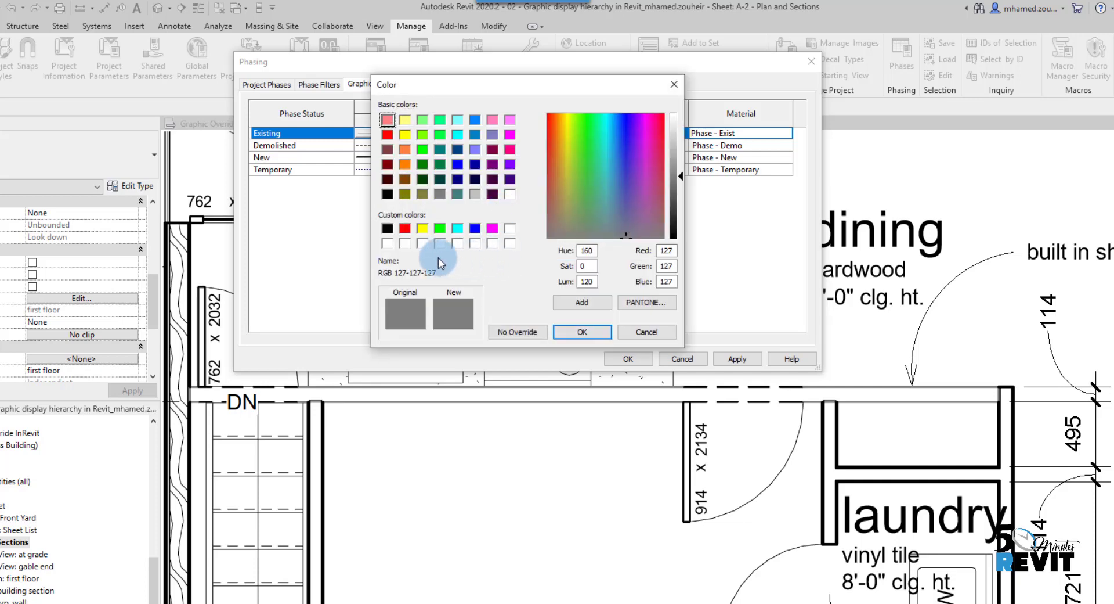
click(474, 228)
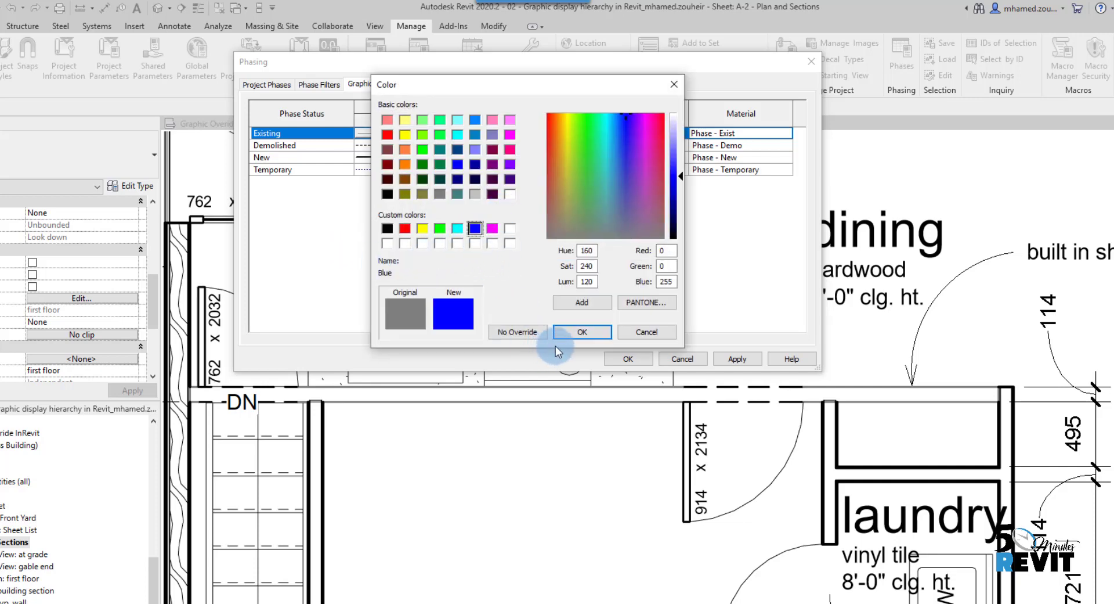
click(582, 331)
click(561, 267)
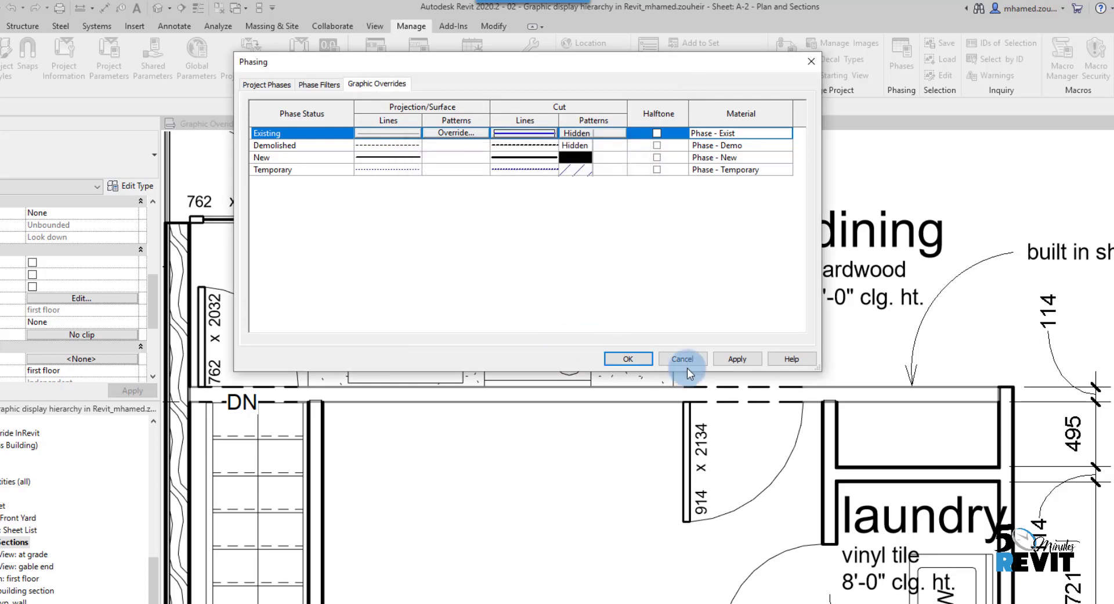
click(738, 359)
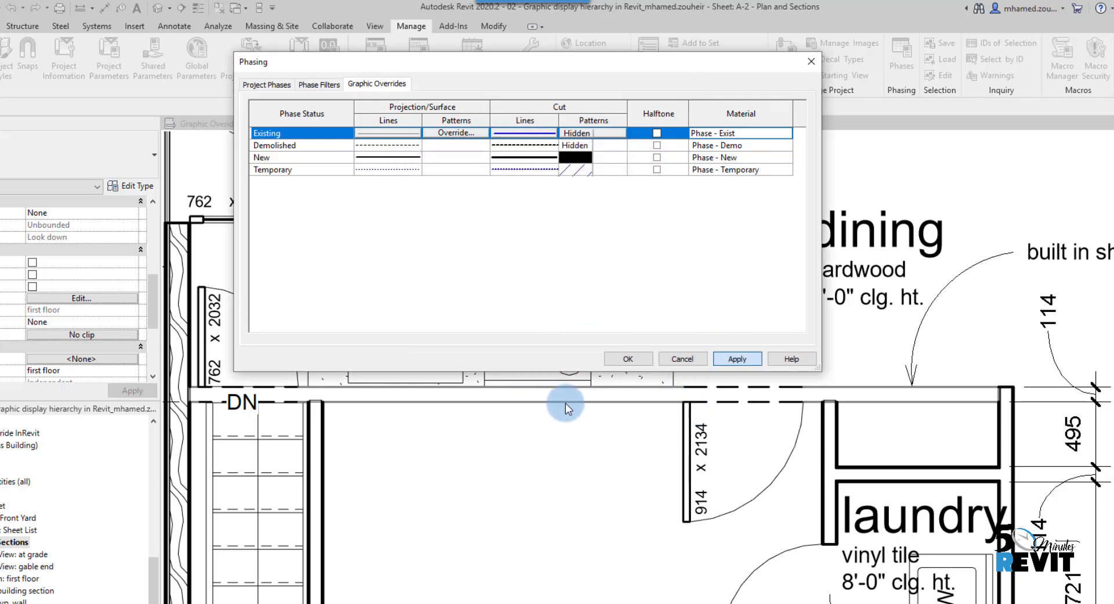
click(632, 358)
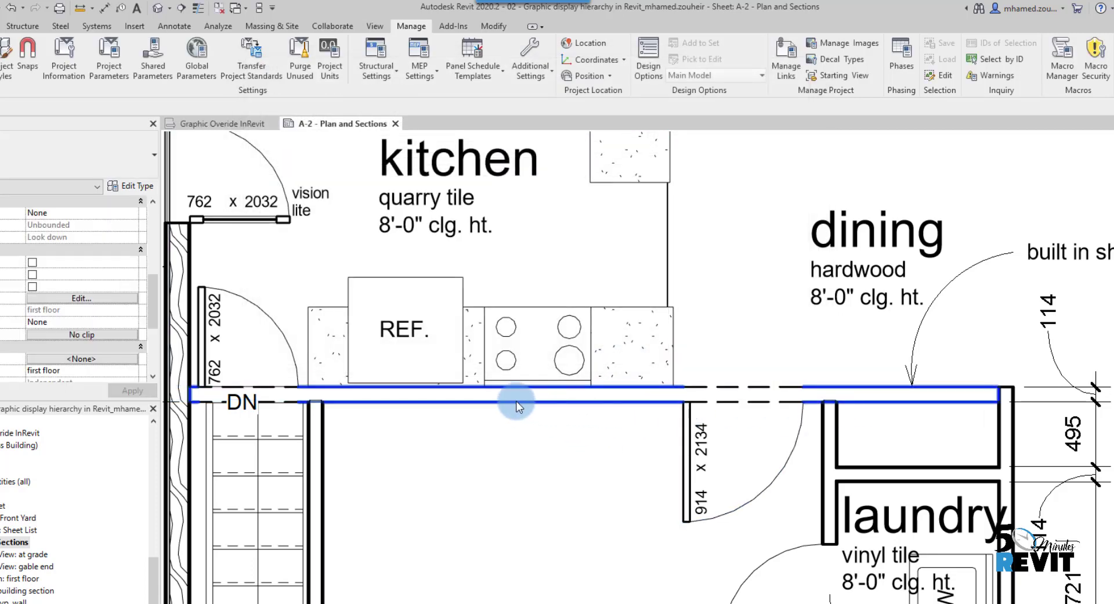
scroll(556, 465, down, 3)
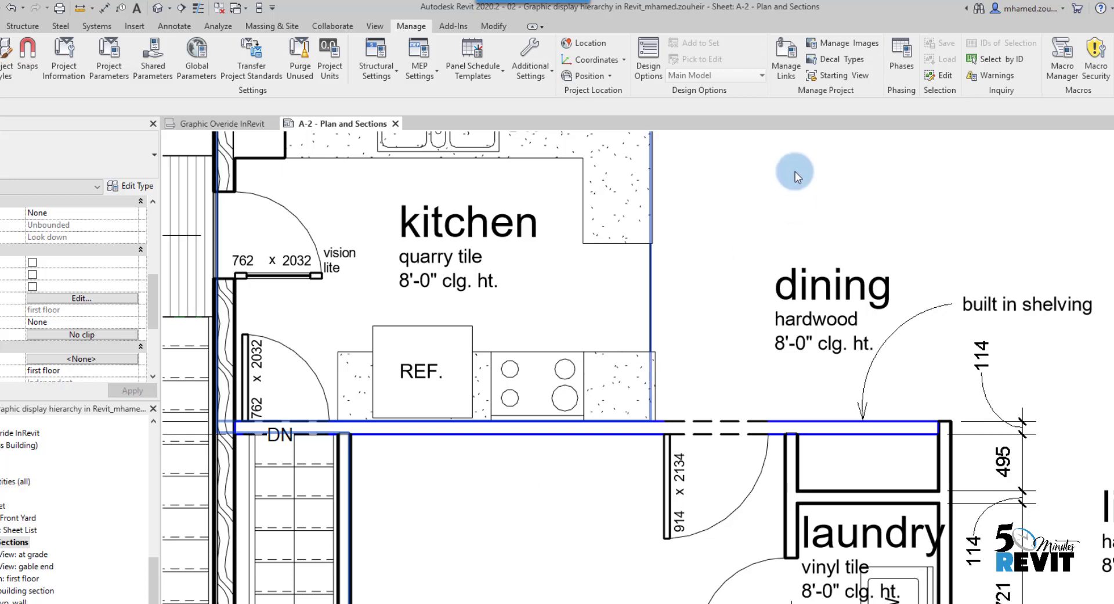
click(900, 65)
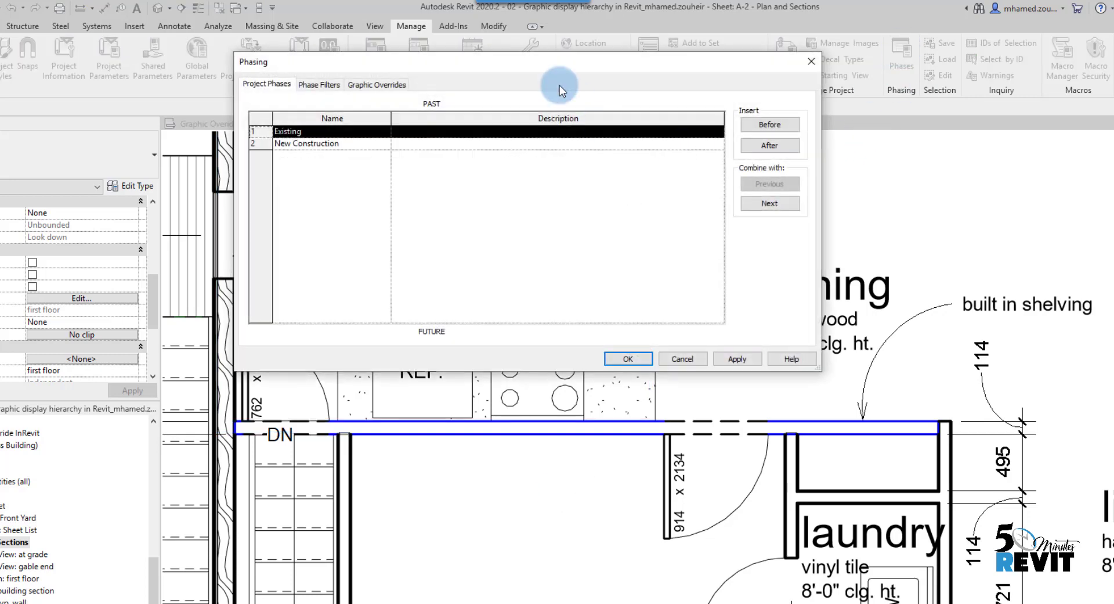
drag(542, 60, 468, 49)
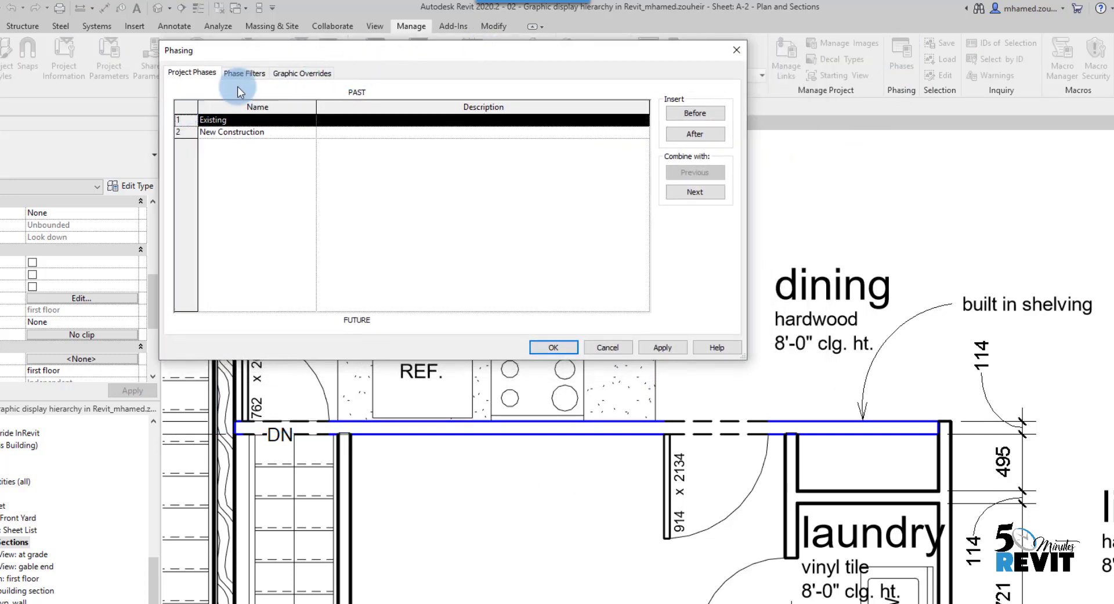
click(299, 73)
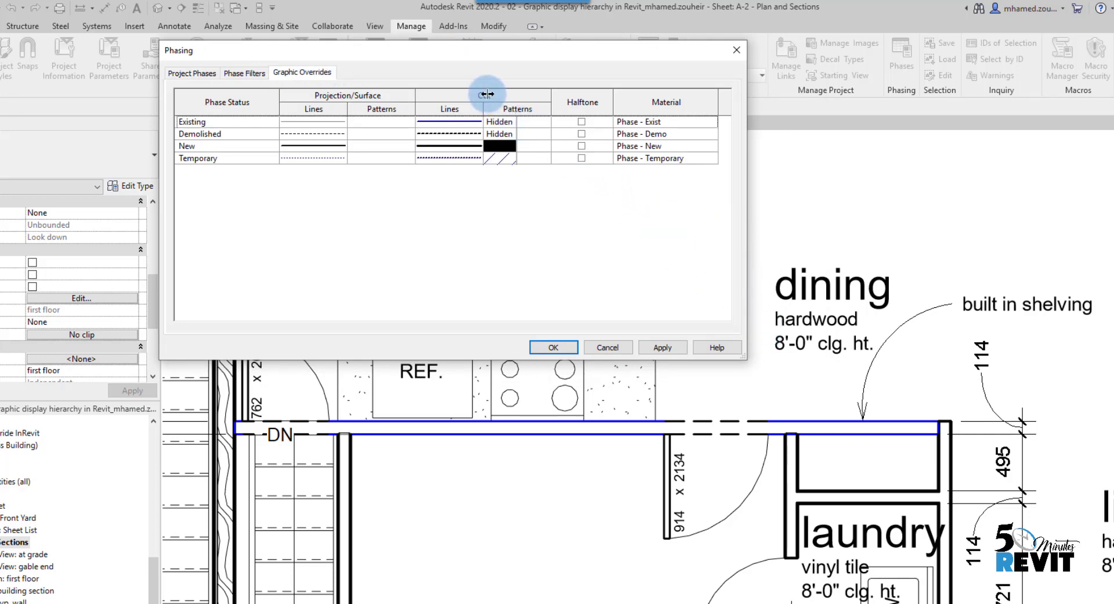
click(509, 122)
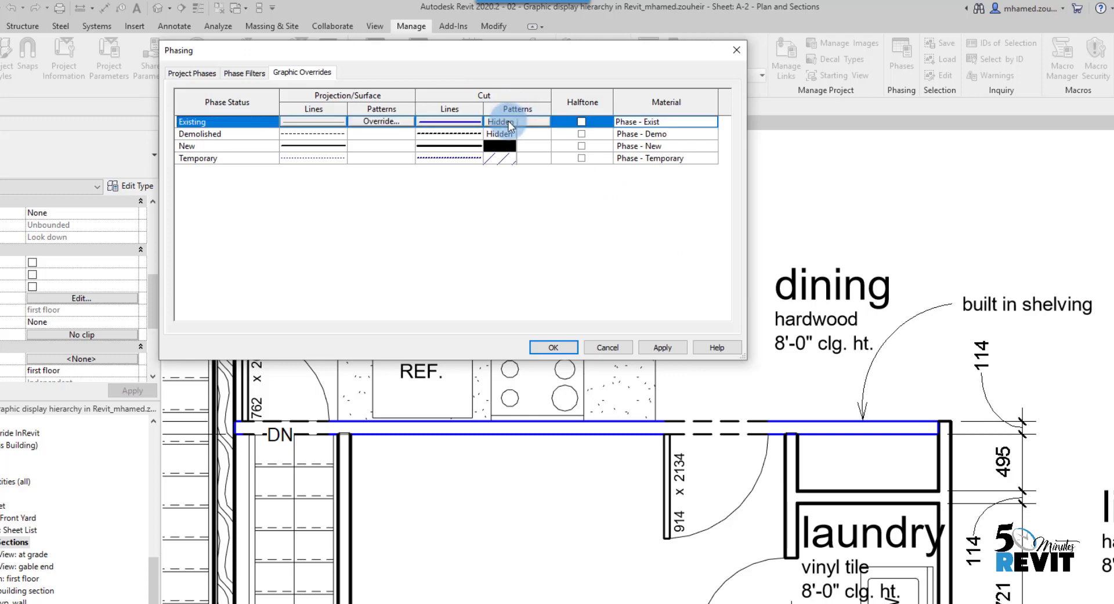
click(510, 120)
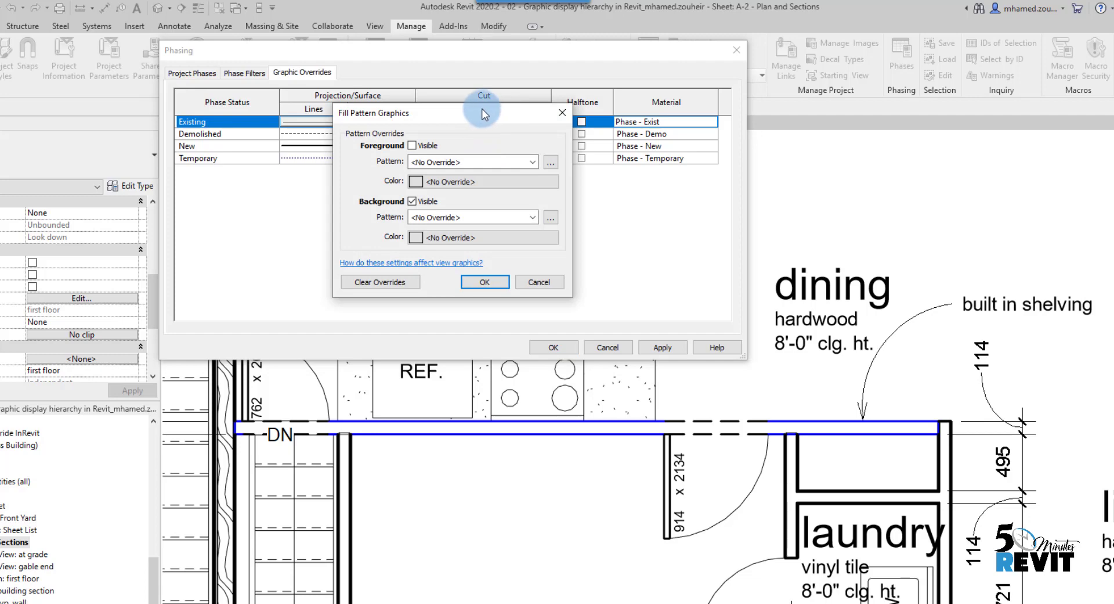
drag(482, 109, 476, 92)
click(476, 144)
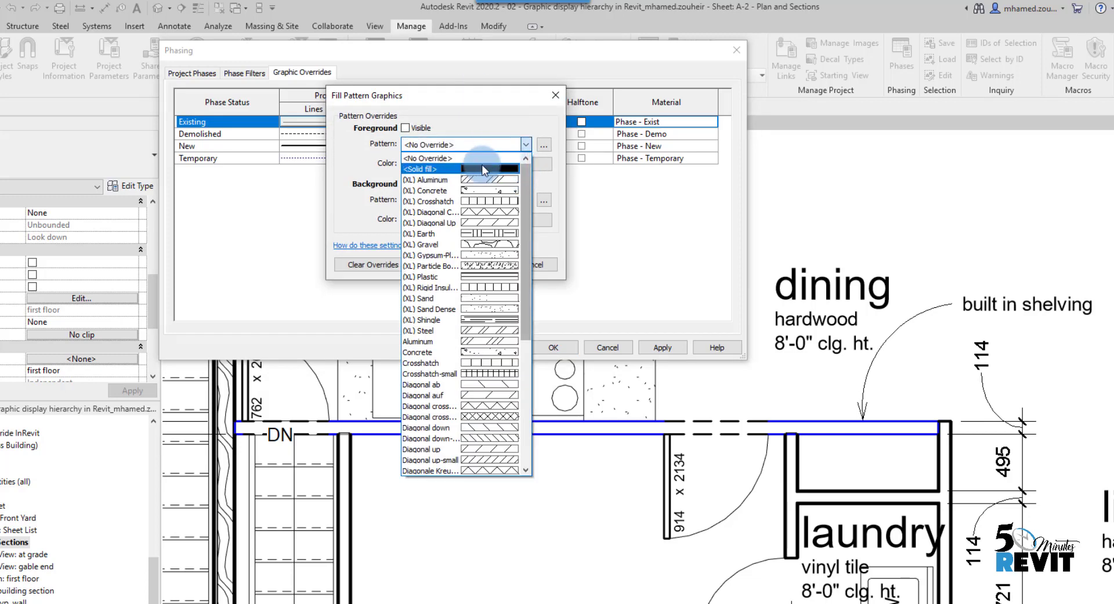
click(447, 168)
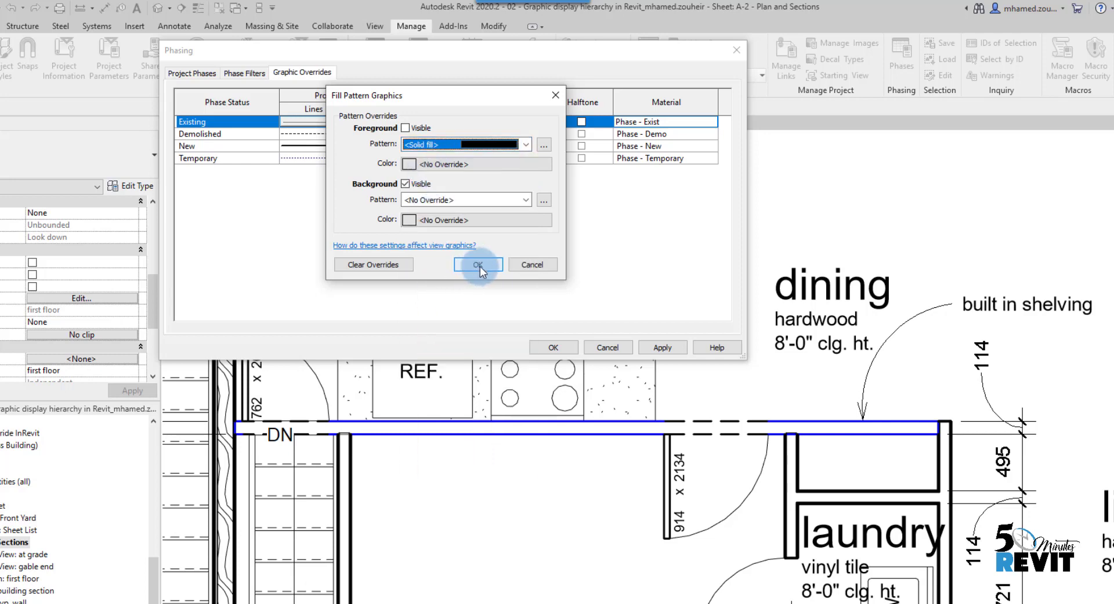
click(478, 266)
click(662, 348)
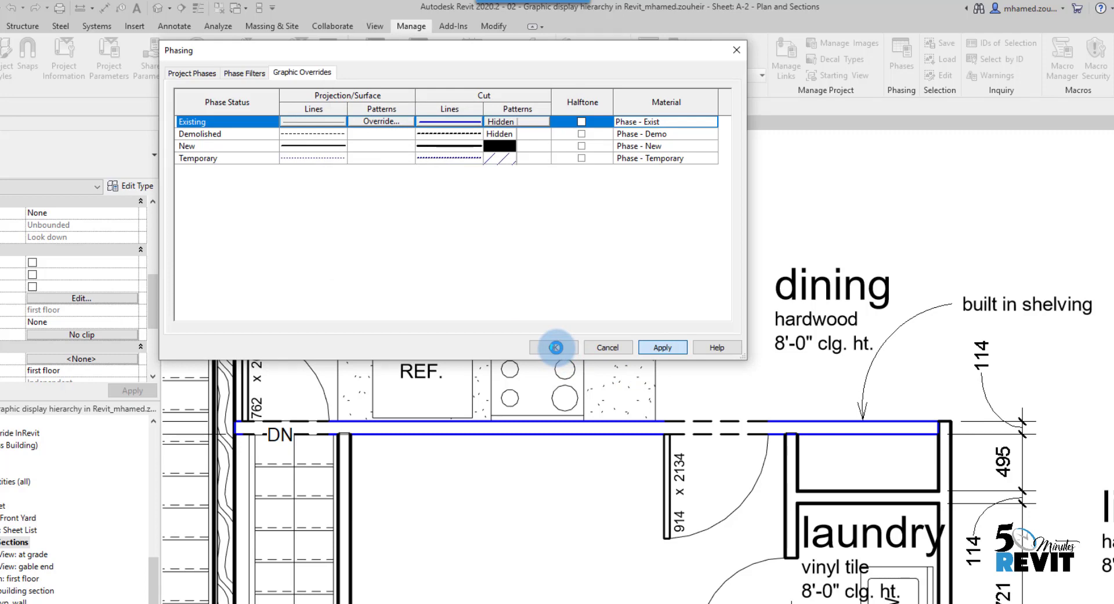
click(555, 347)
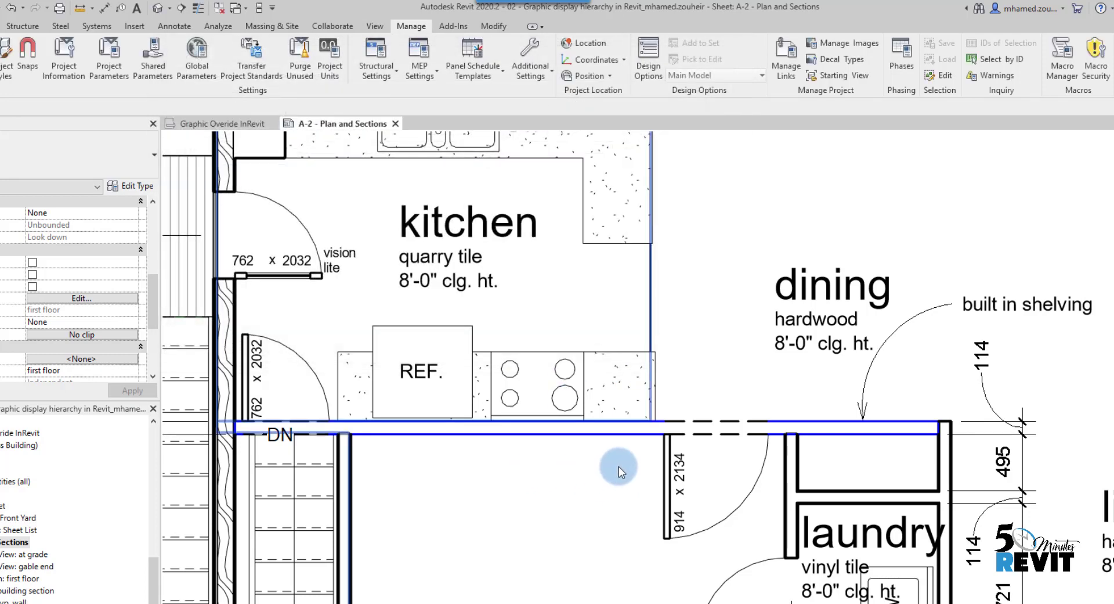
Give Existing cut patterns a visible <Solid fill> foreground and apply the override
scroll(549, 442, down, 2)
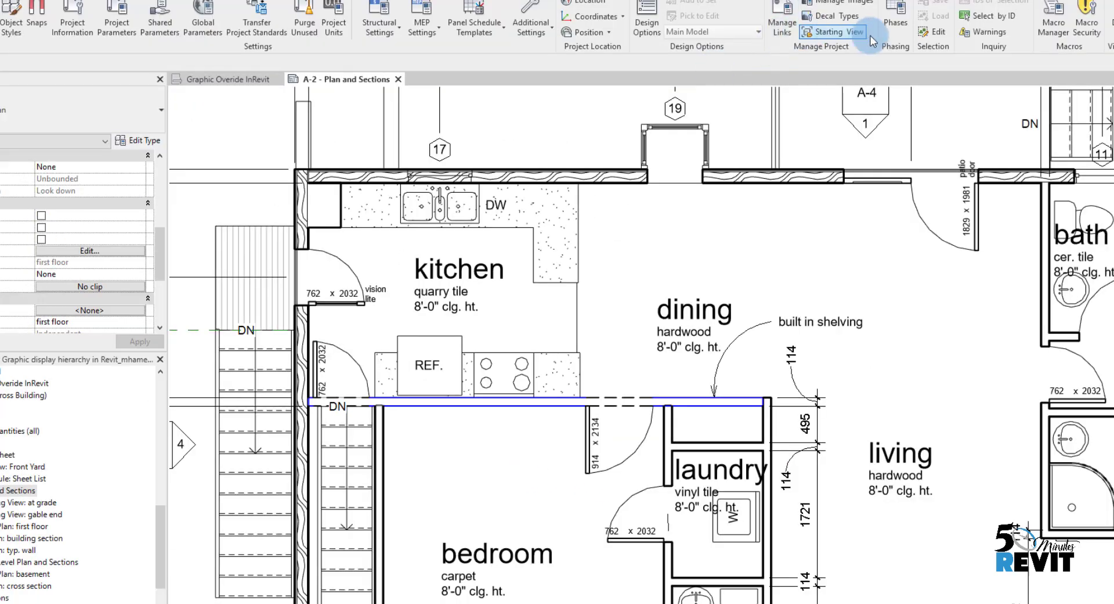
click(899, 14)
click(313, 29)
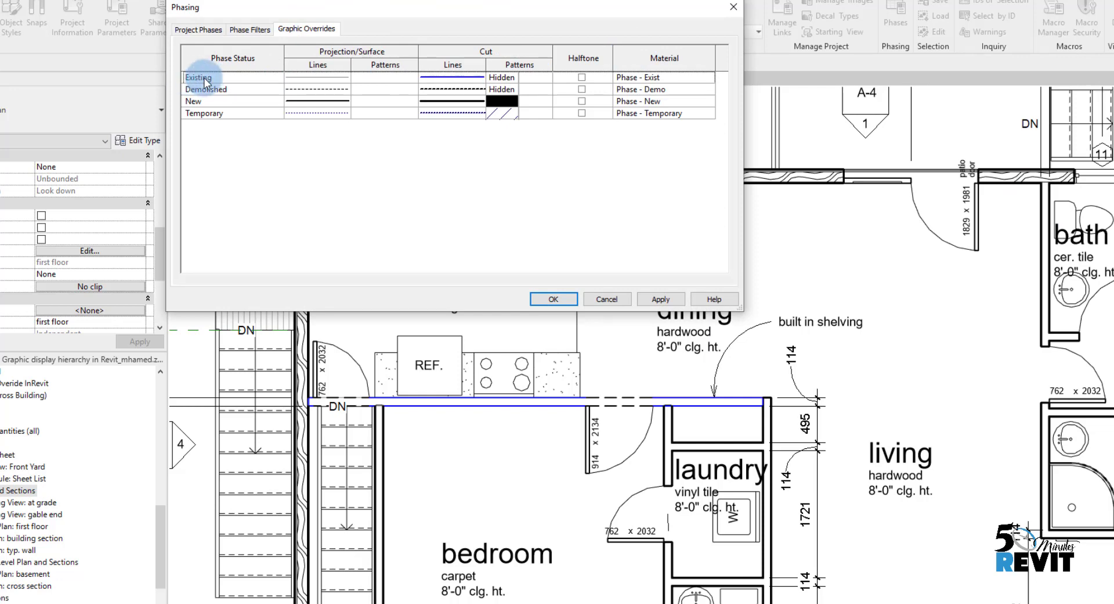
click(509, 77)
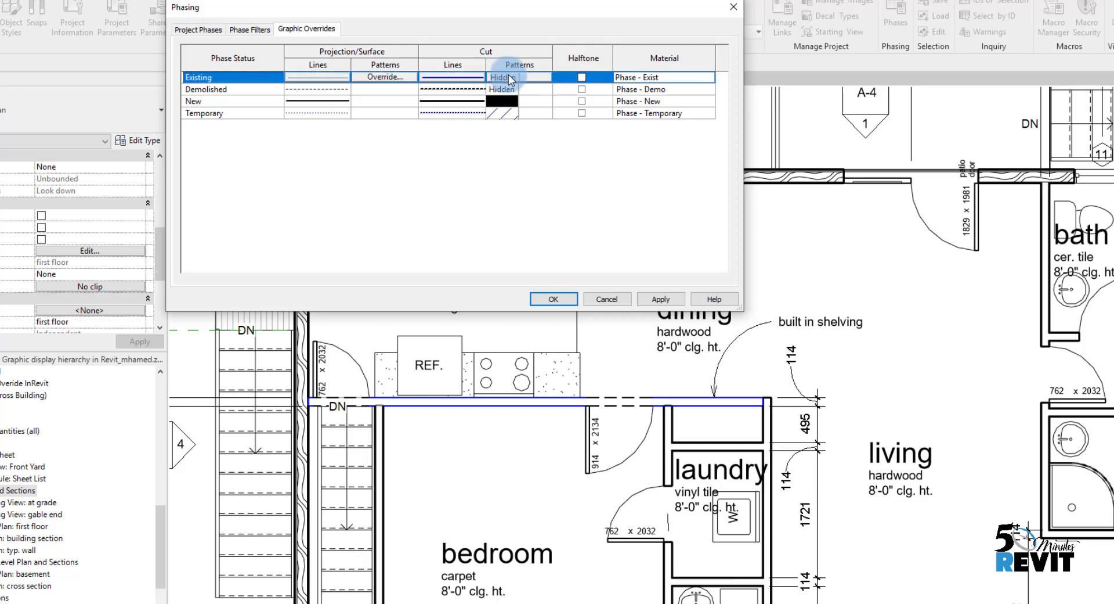
click(510, 77)
click(510, 77)
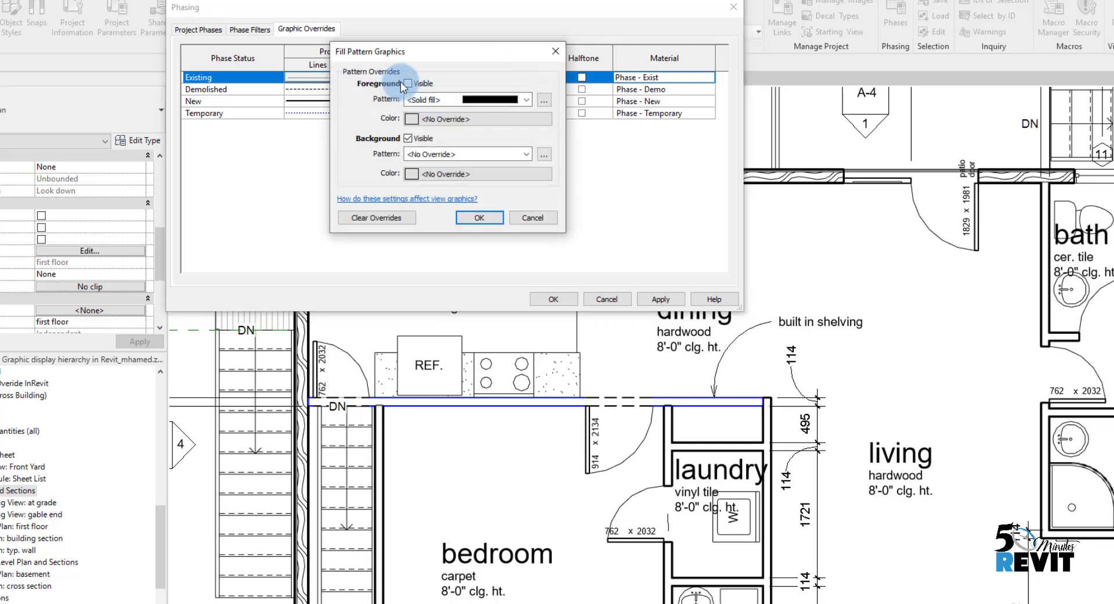
click(408, 83)
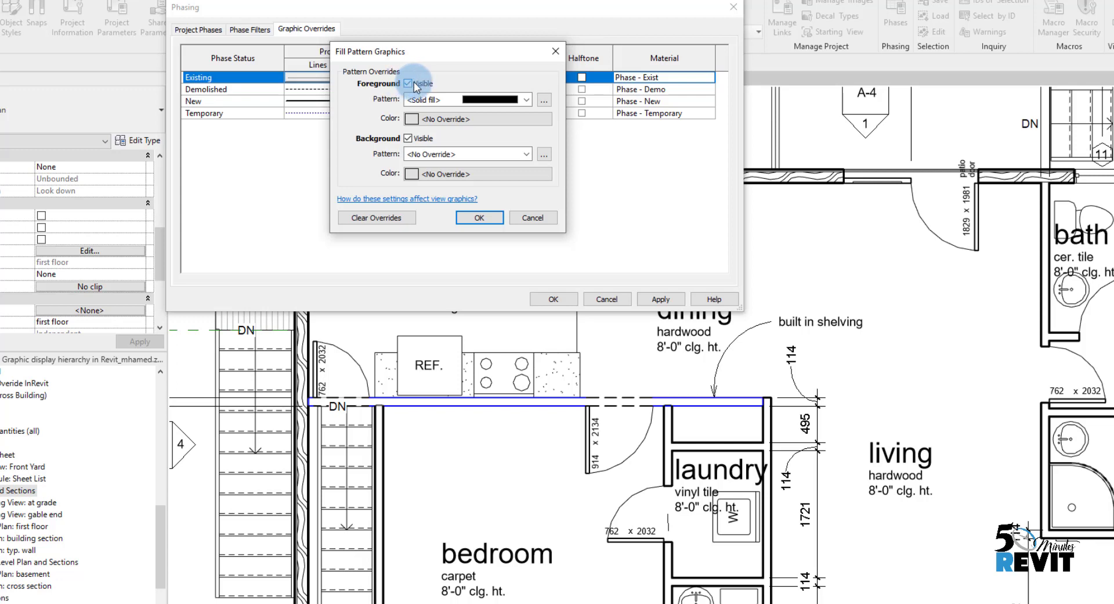
click(405, 101)
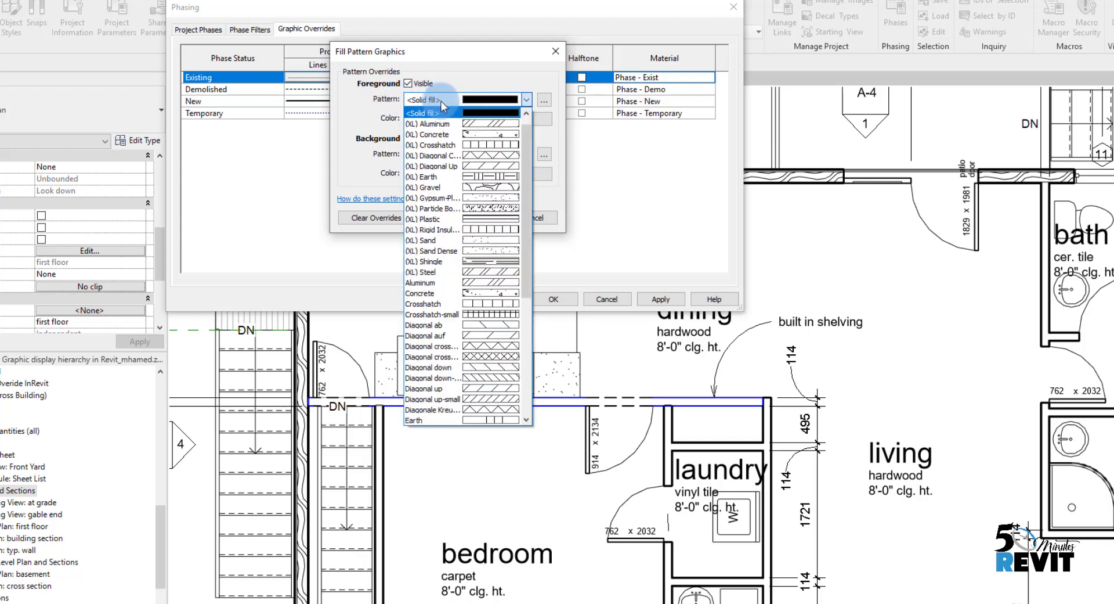
click(440, 118)
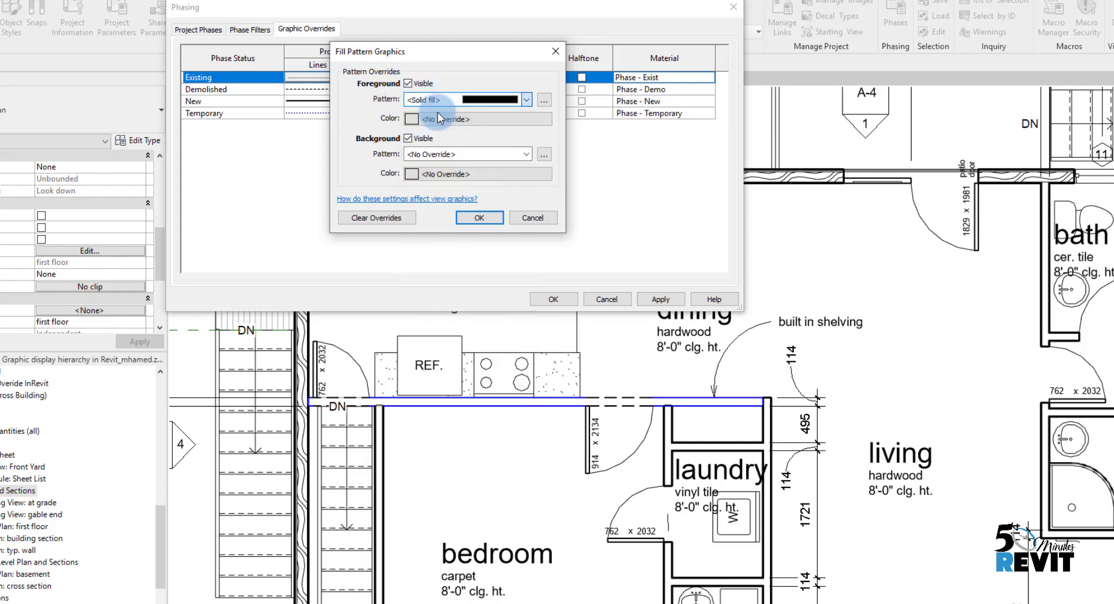
click(489, 217)
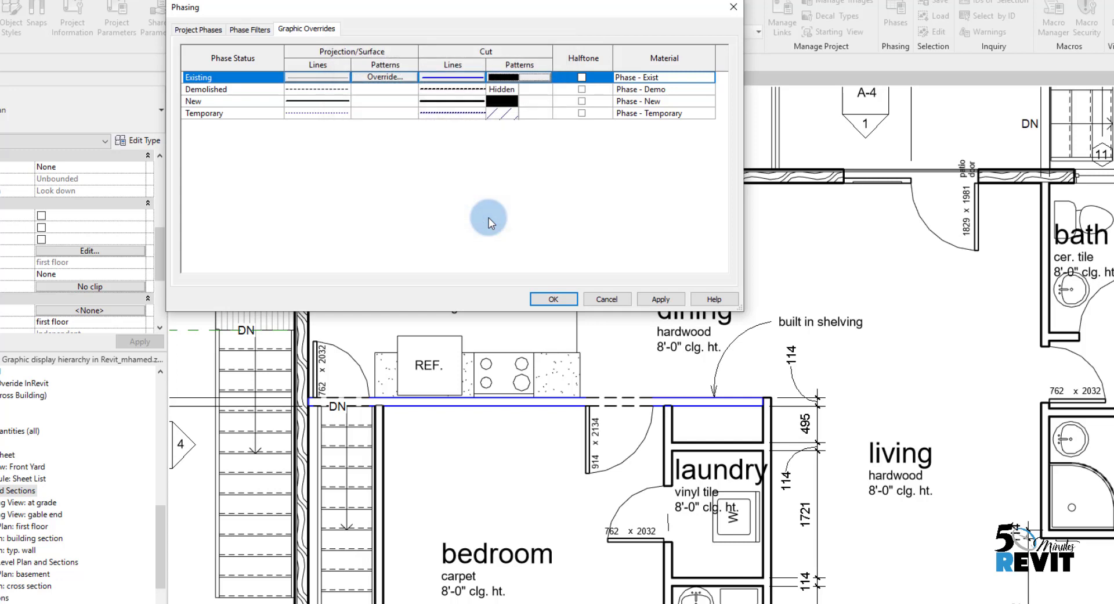
click(661, 299)
click(561, 299)
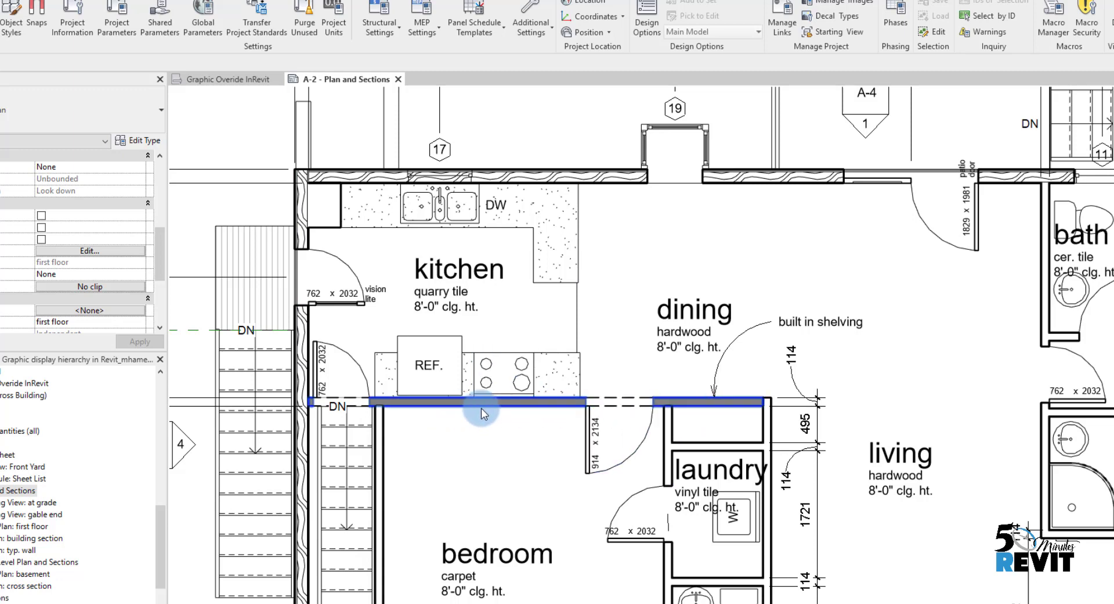
Zoom in on the kitchen-bedroom wall to check its solid fill within blue cut lines
scroll(514, 409, up, 3)
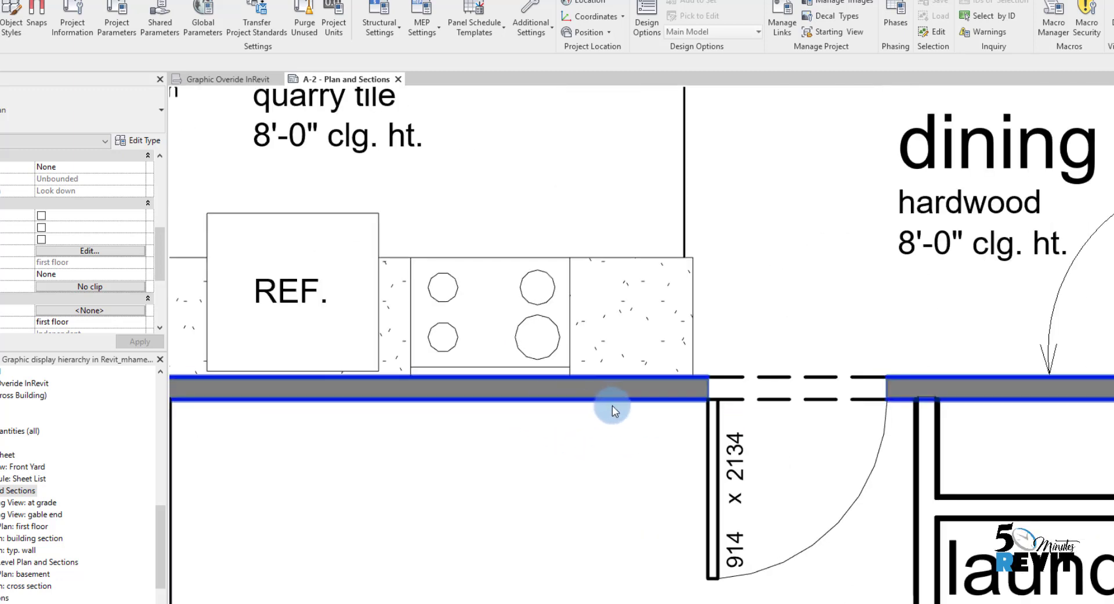
scroll(611, 405, down, 6)
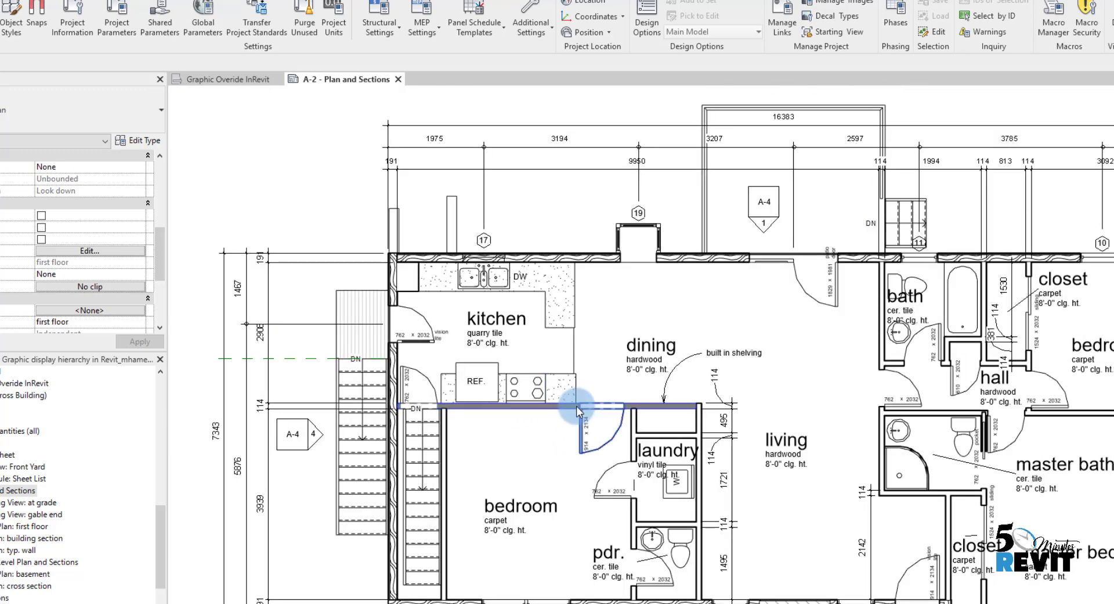
scroll(536, 409, up, 4)
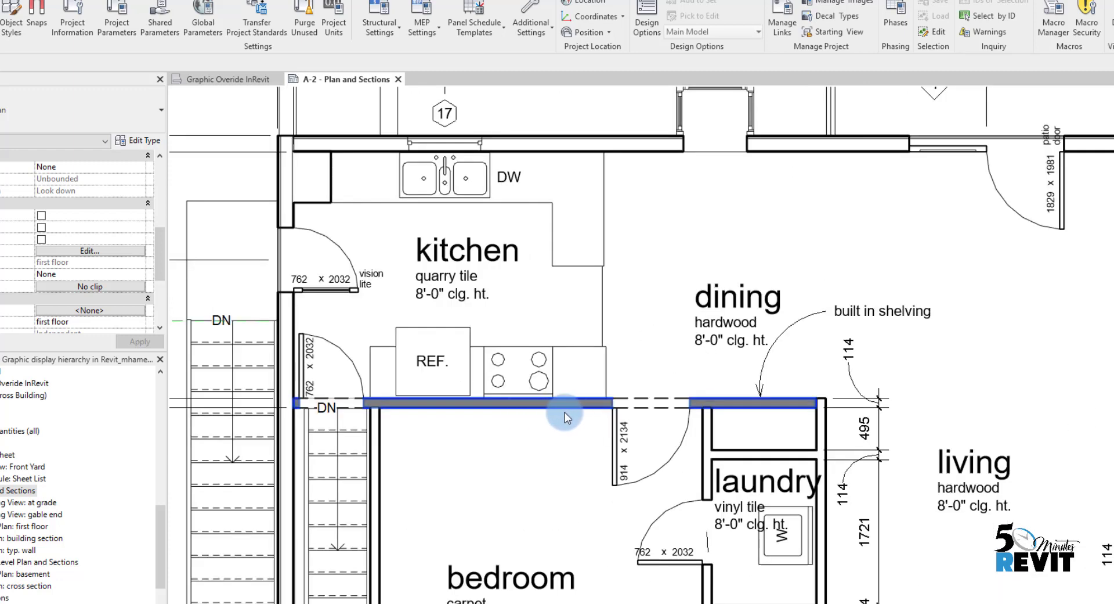